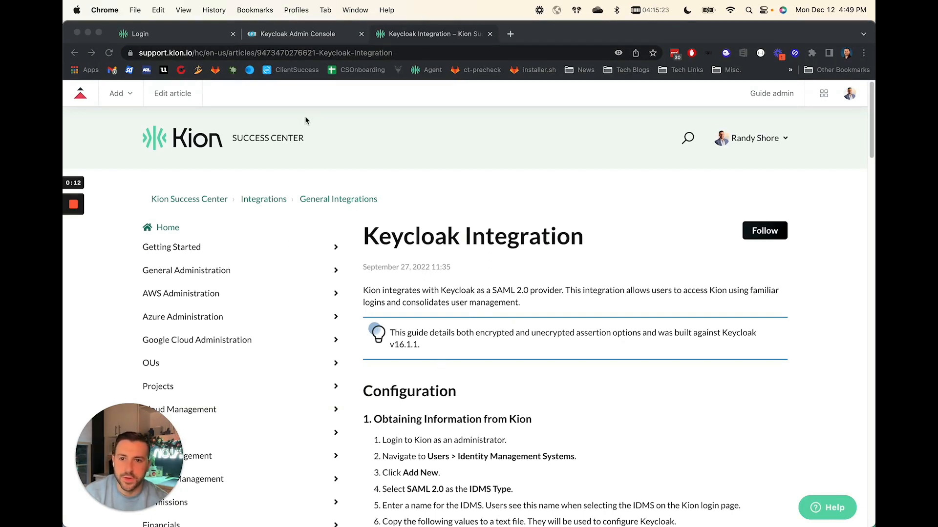
Read through the Keycloak Integration guide's configuration section on obtaining information from Kion and Keycloak.
scroll(324, 199, down, 1)
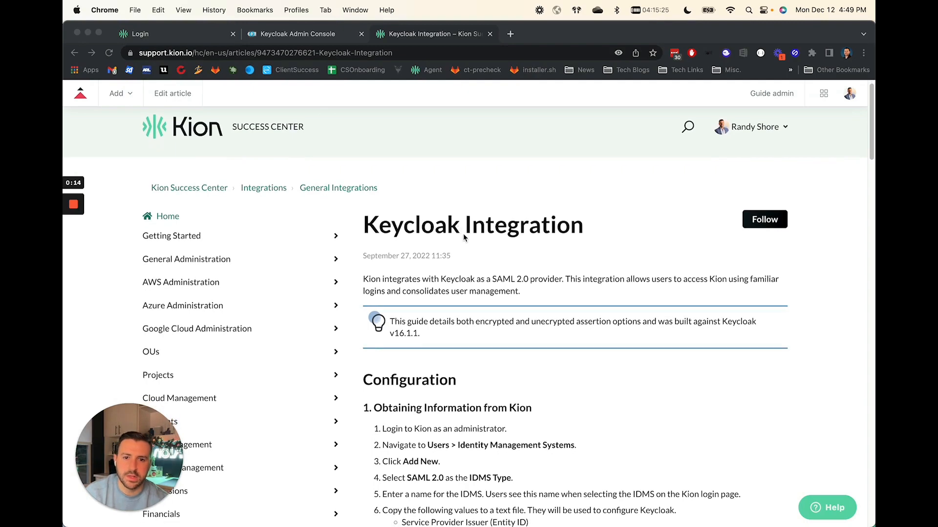
scroll(463, 234, down, 3)
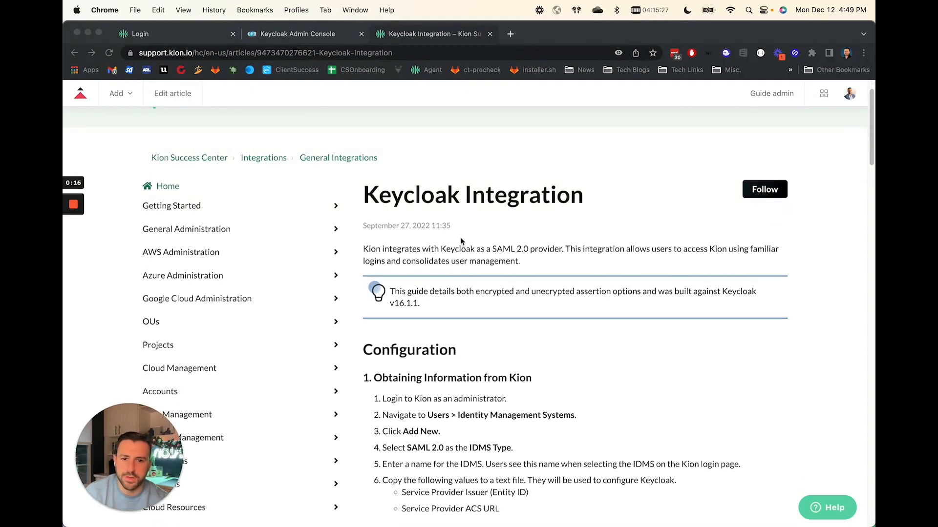
scroll(469, 263, down, 3)
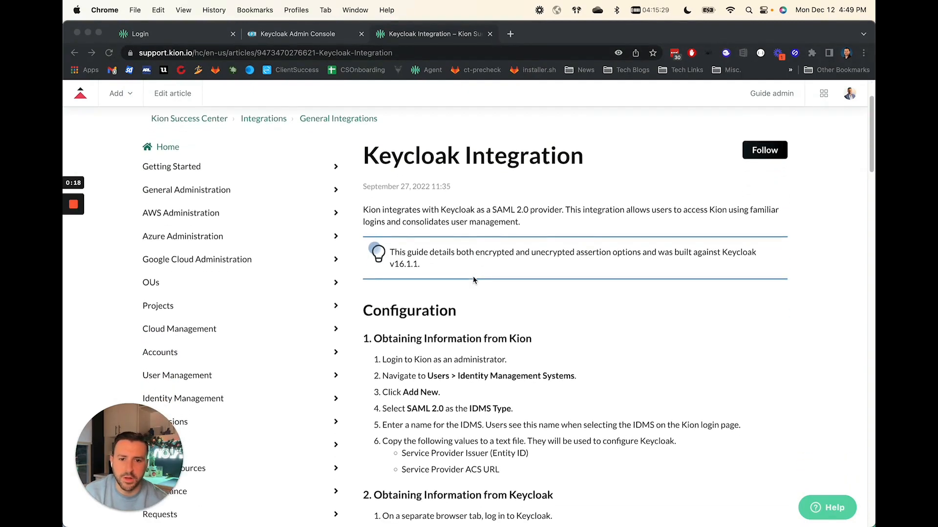
scroll(473, 280, down, 6)
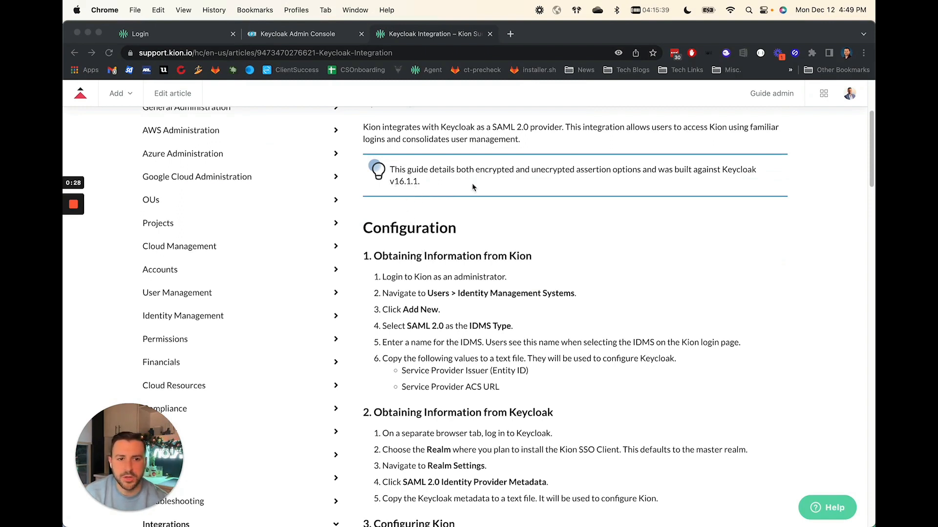
click(730, 173)
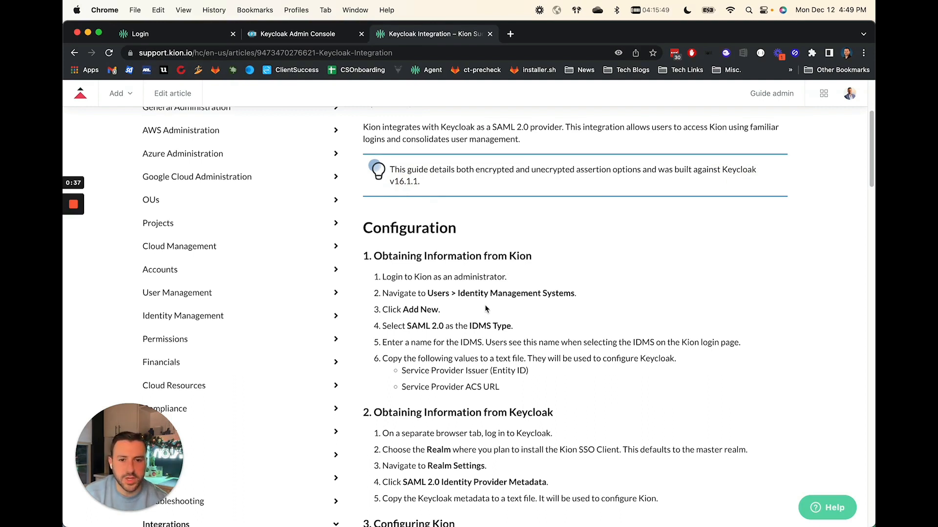
scroll(484, 319, down, 1)
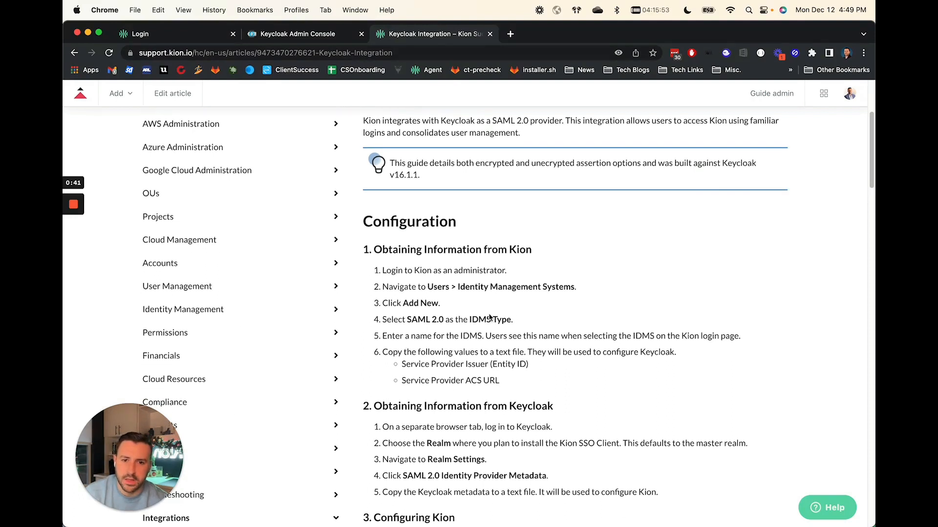
drag(384, 246, 531, 253)
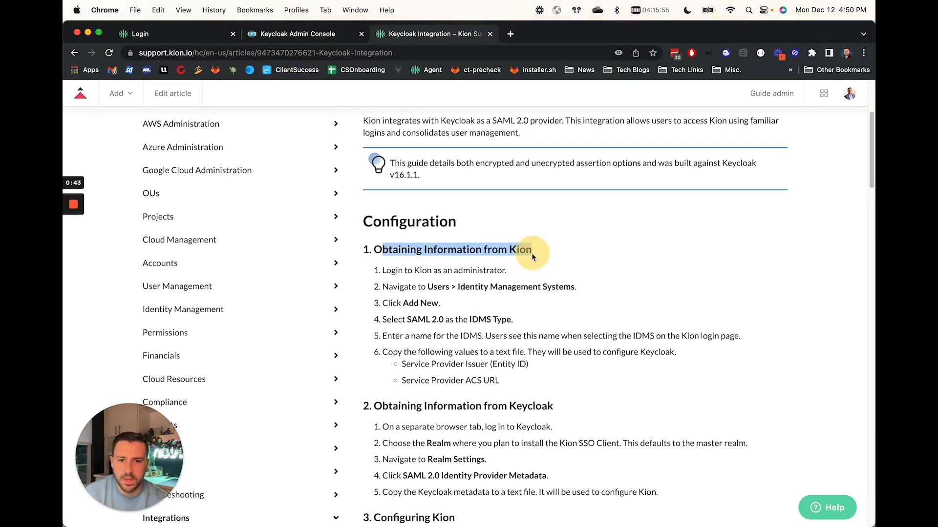
click(438, 267)
Log in to Kion as the administrator and open the Identity Management Systems page under Users.
click(145, 33)
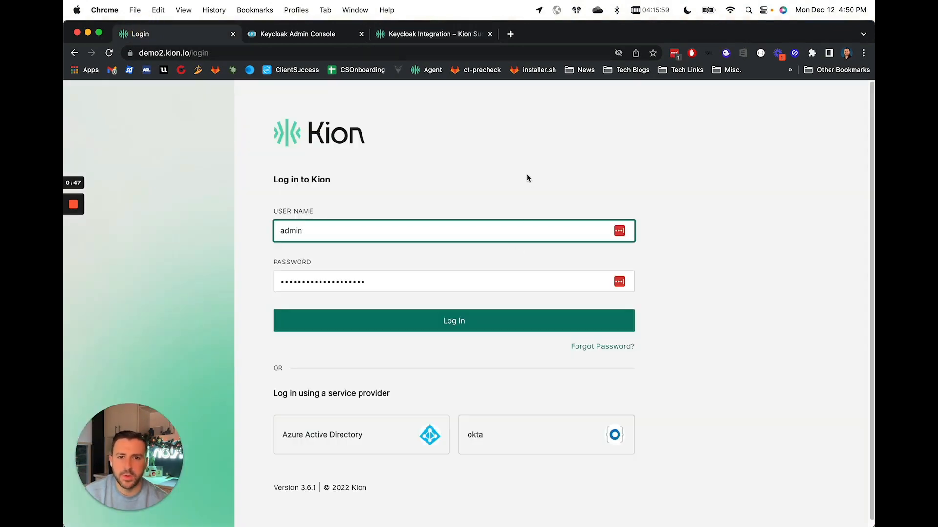
click(463, 324)
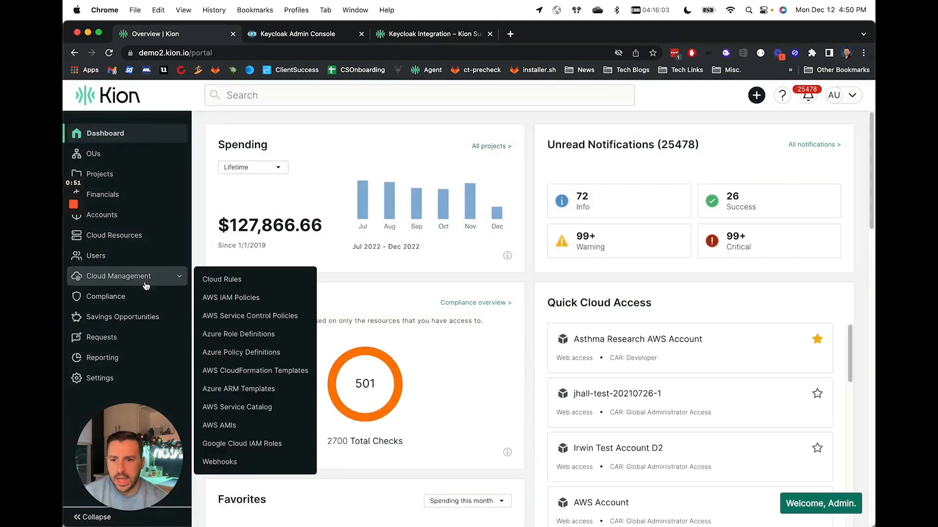
mouse_move(142, 245)
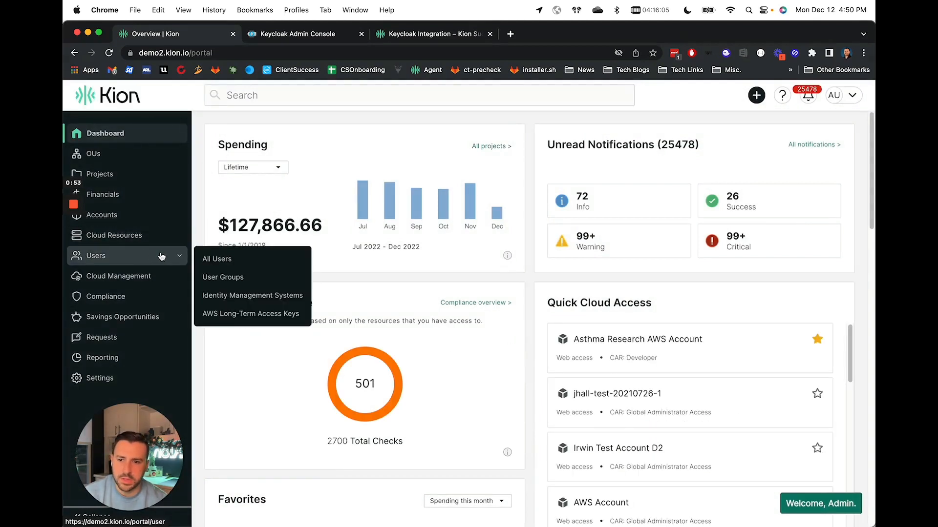
click(234, 297)
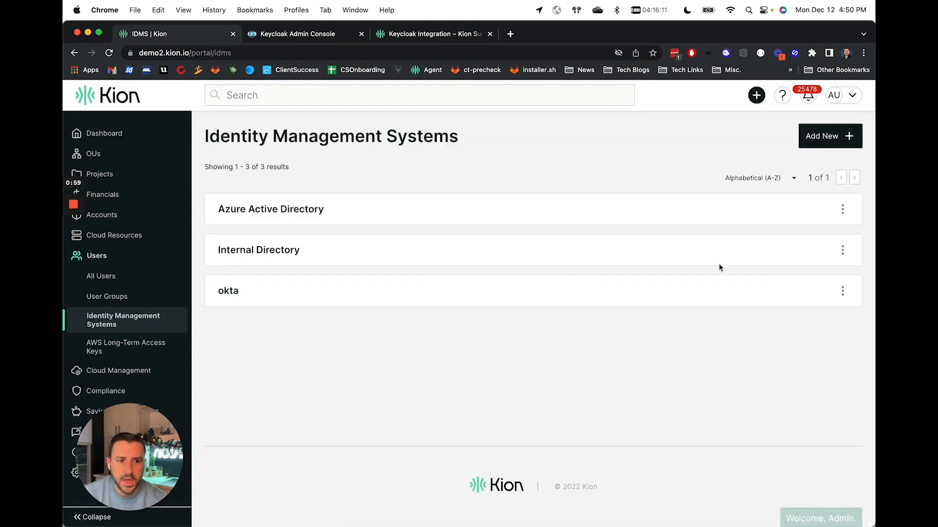
Start adding a new IDMS of type SAML 2.0 and name it KeyCloak.
click(840, 139)
click(332, 224)
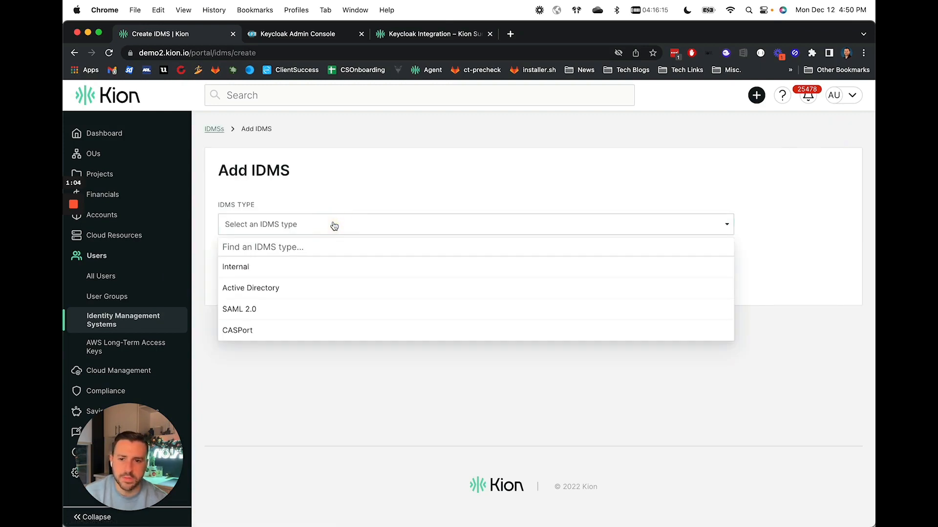
click(258, 314)
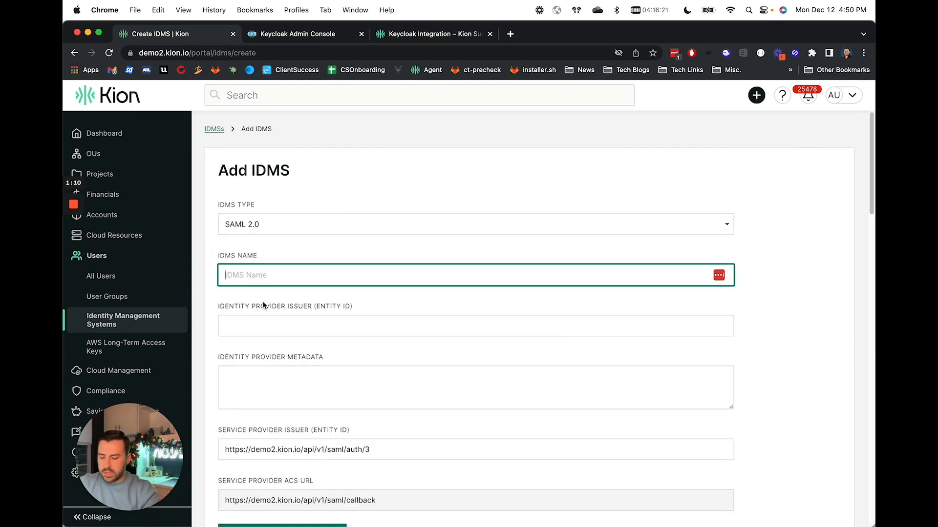
text(Keycloak)
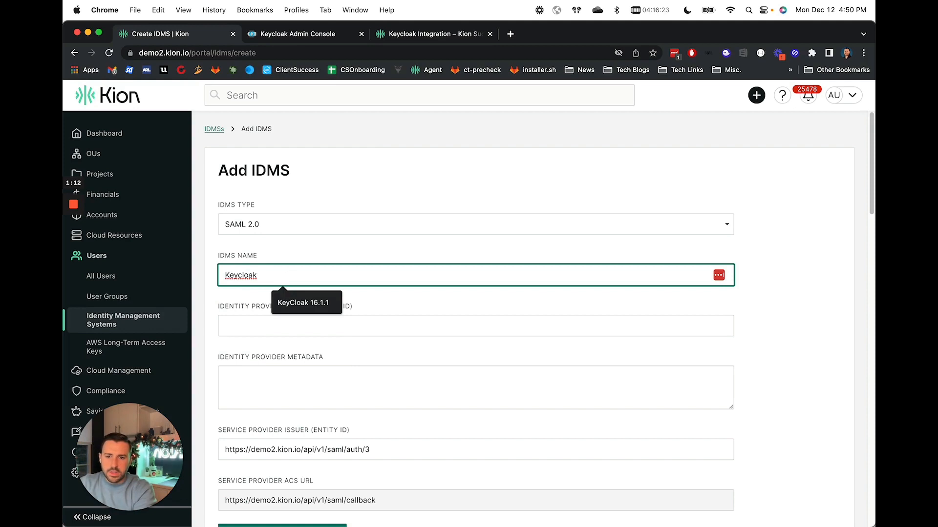
key(BackSpace)
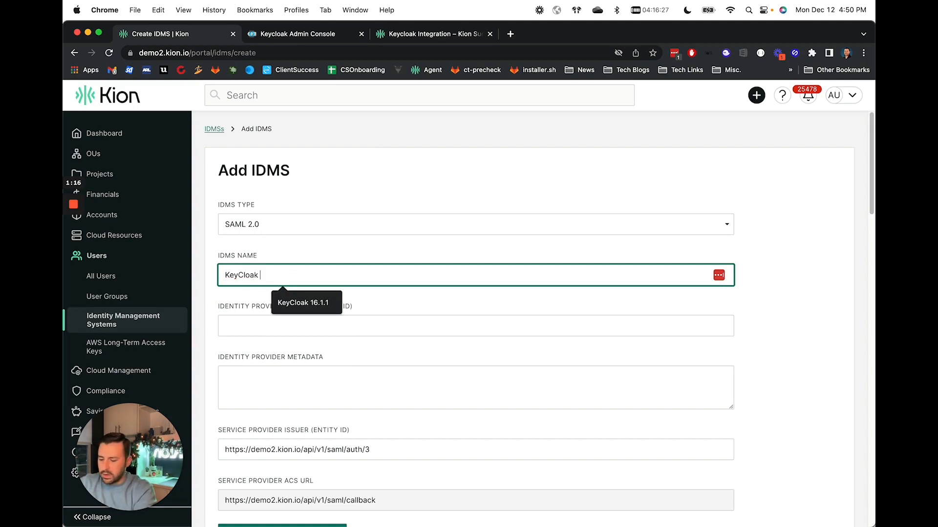
key(BackSpace)
key(Tab)
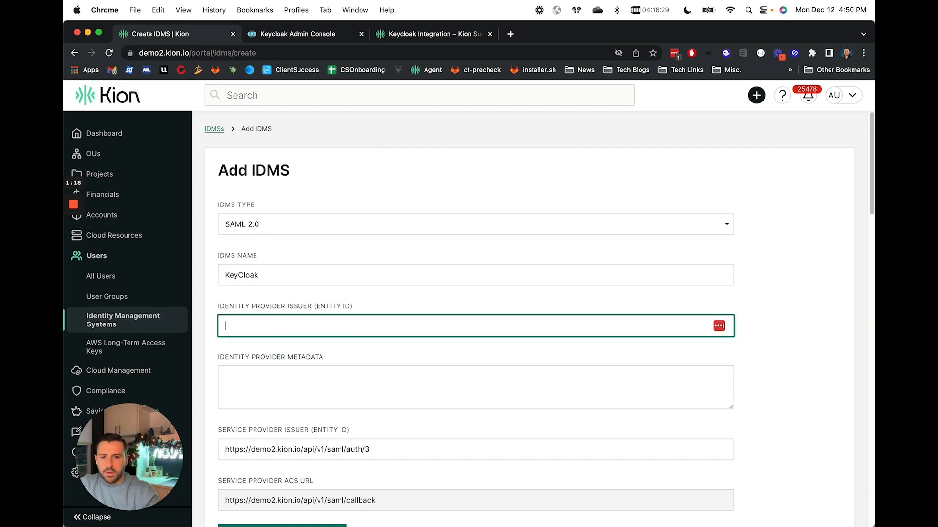
Open the SAML 2.0 Identity Provider Metadata endpoint of Realm 1 in the Keycloak admin console.
scroll(424, 313, down, 2)
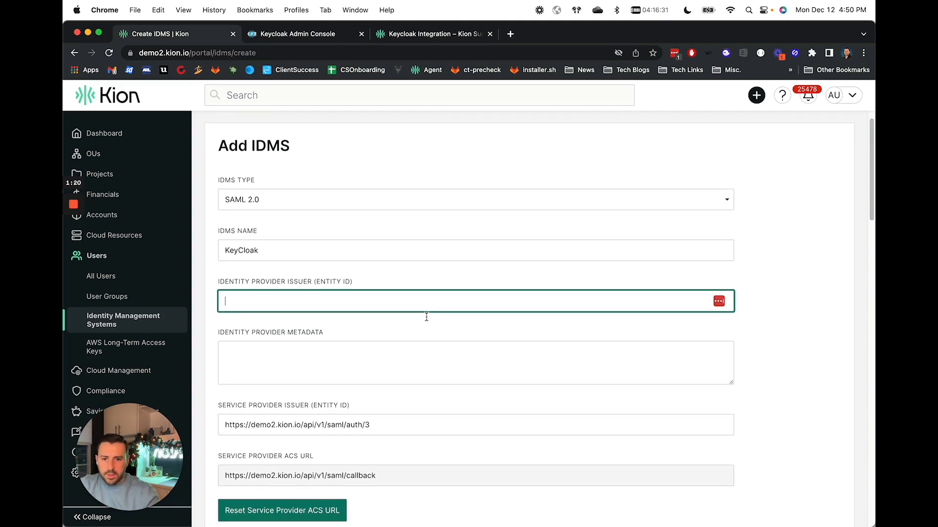
scroll(426, 317, down, 2)
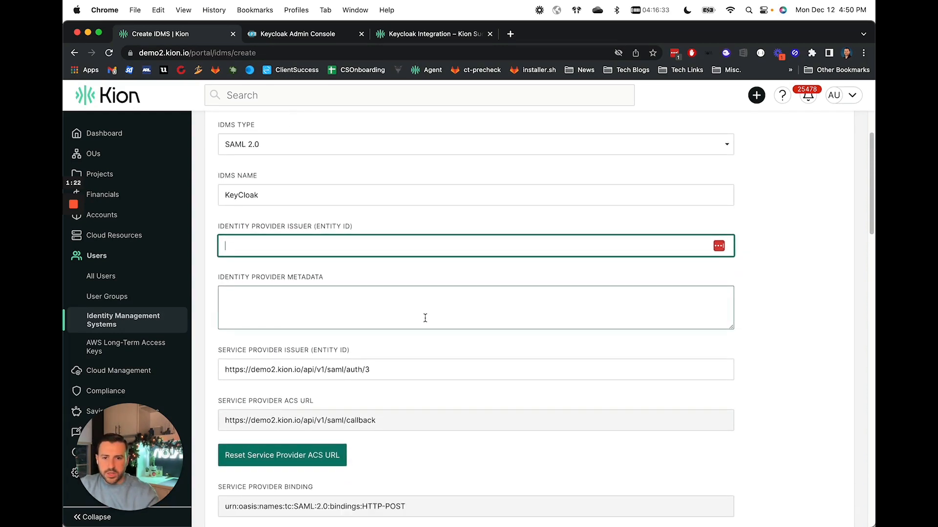
scroll(426, 319, down, 3)
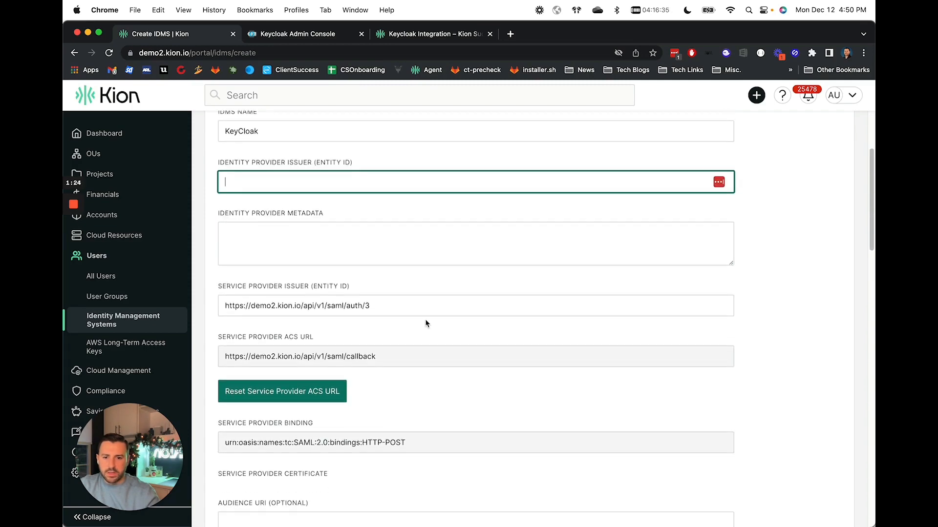
scroll(423, 323, down, 3)
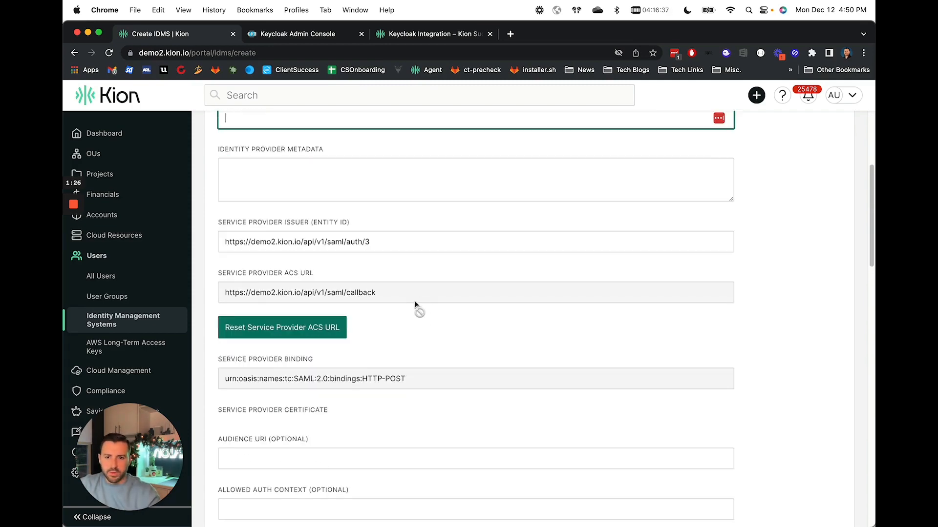
scroll(415, 306, up, 8)
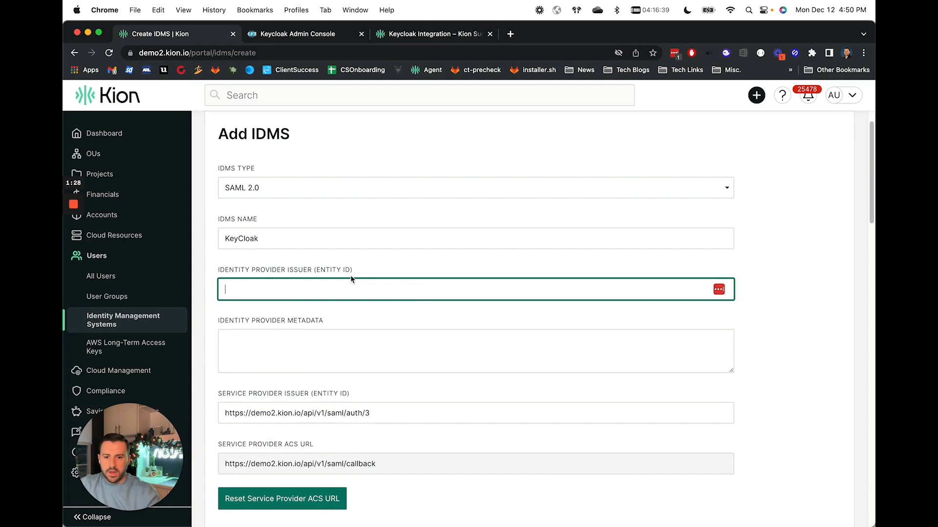
click(282, 34)
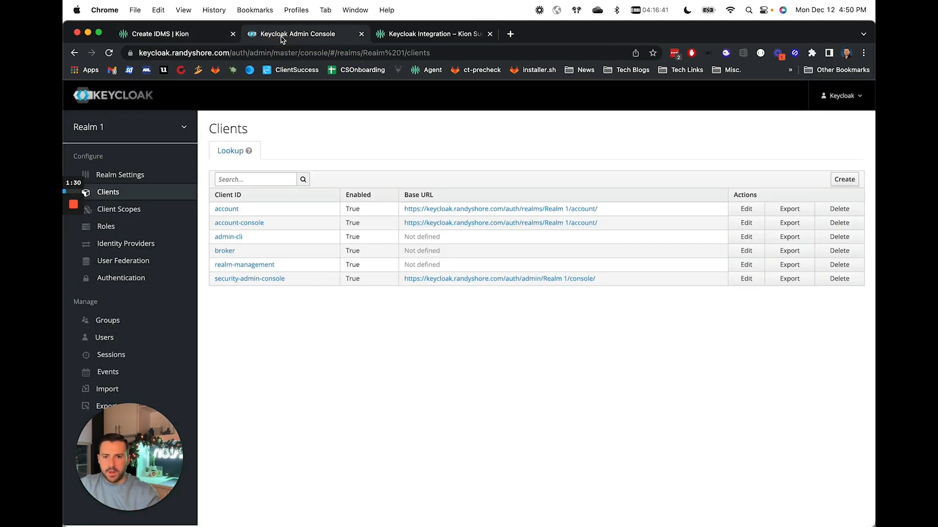
click(118, 129)
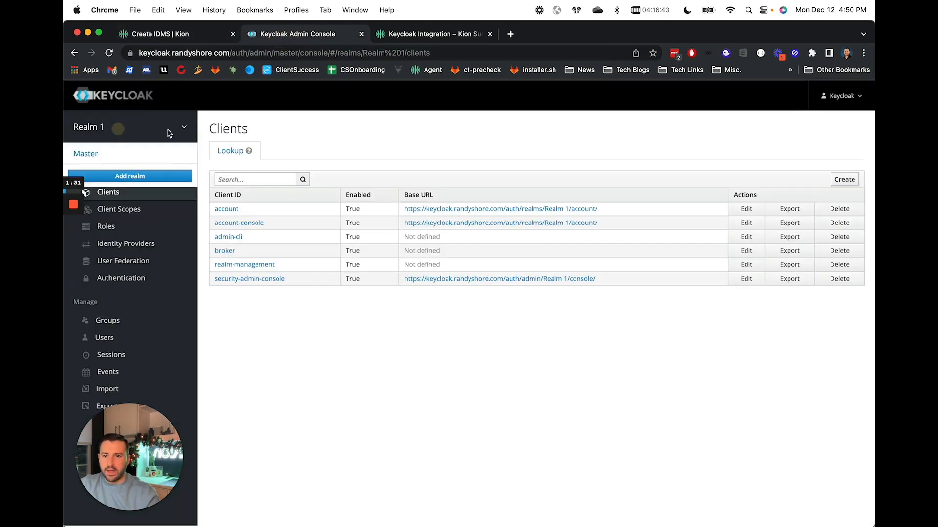
click(140, 156)
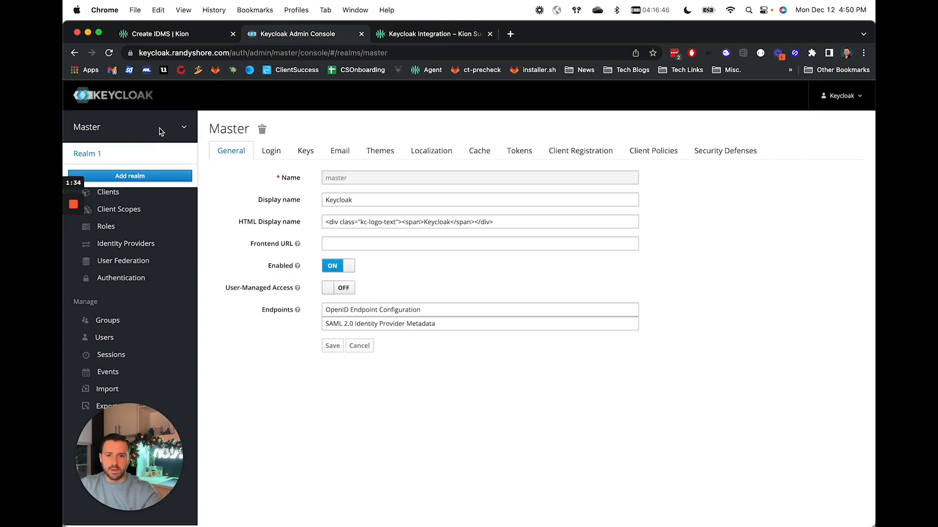
click(100, 155)
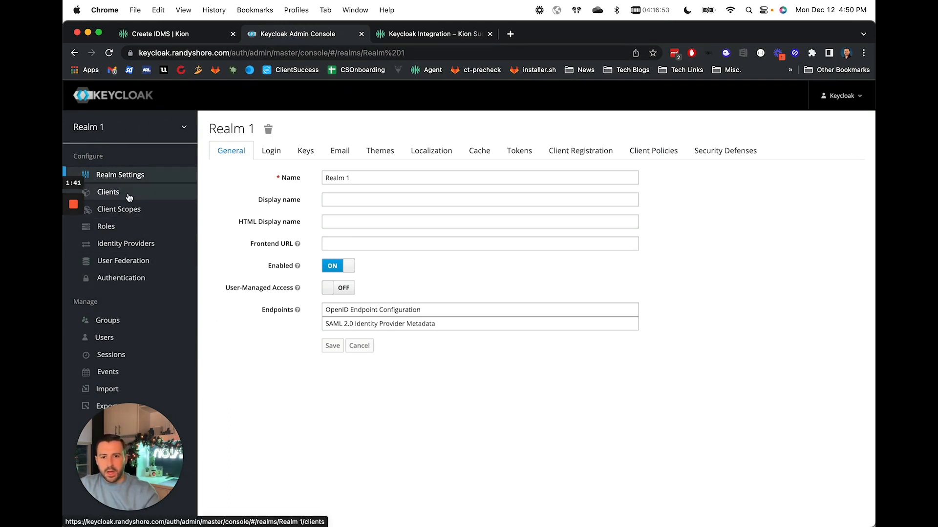
click(398, 325)
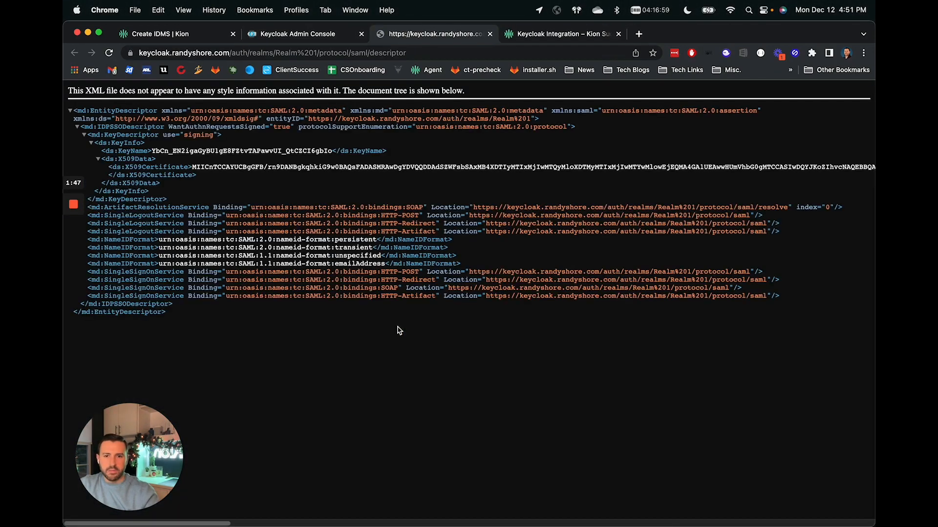
Copy the whole Keycloak metadata XML and paste it into the Kion Identity Provider Metadata field, enlarging the field.
drag(202, 321, 77, 108)
key(super+c)
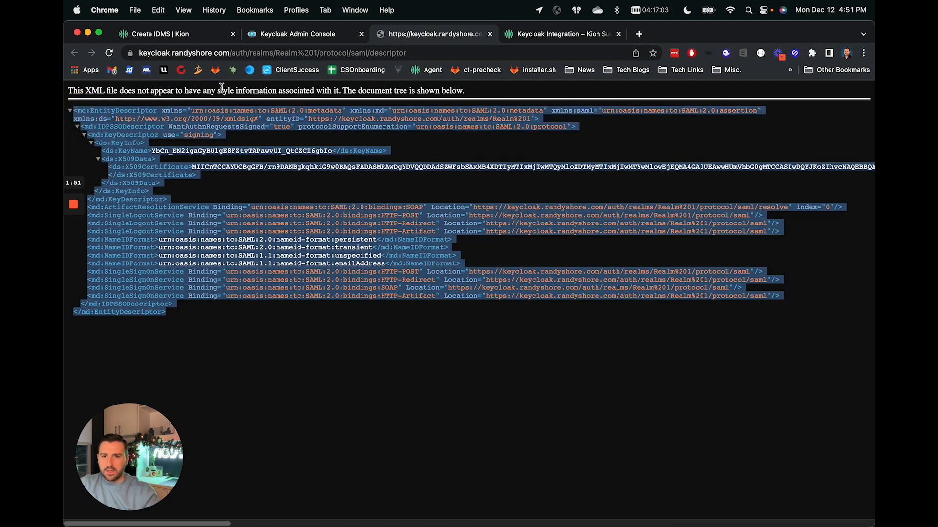
click(179, 34)
click(297, 366)
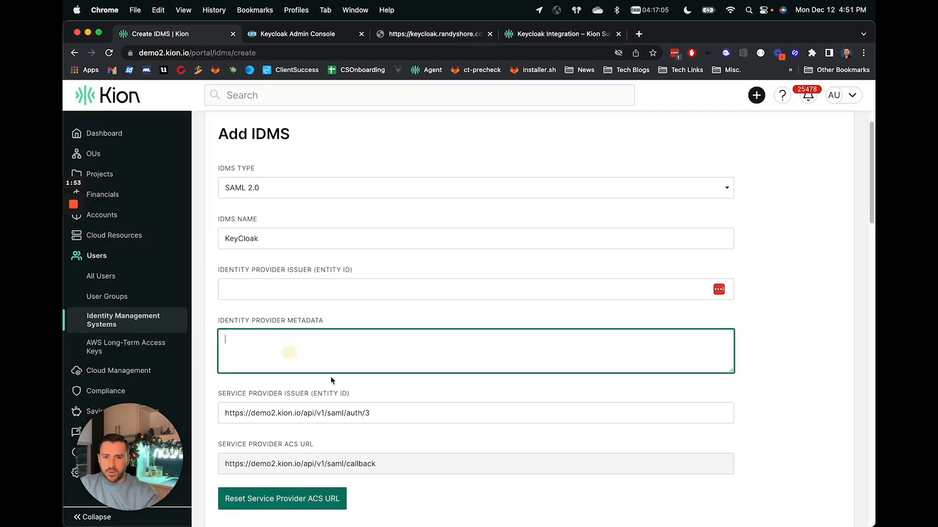
key(super+v)
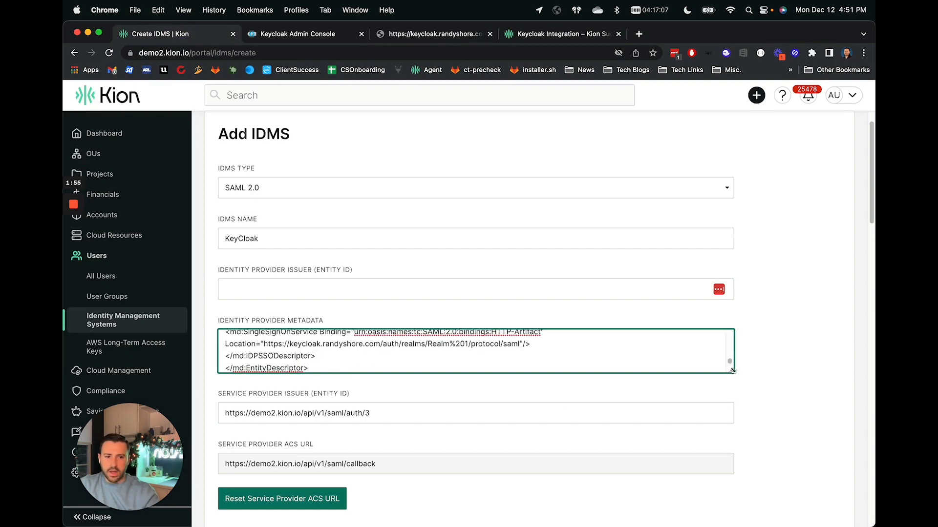
drag(731, 371, 731, 422)
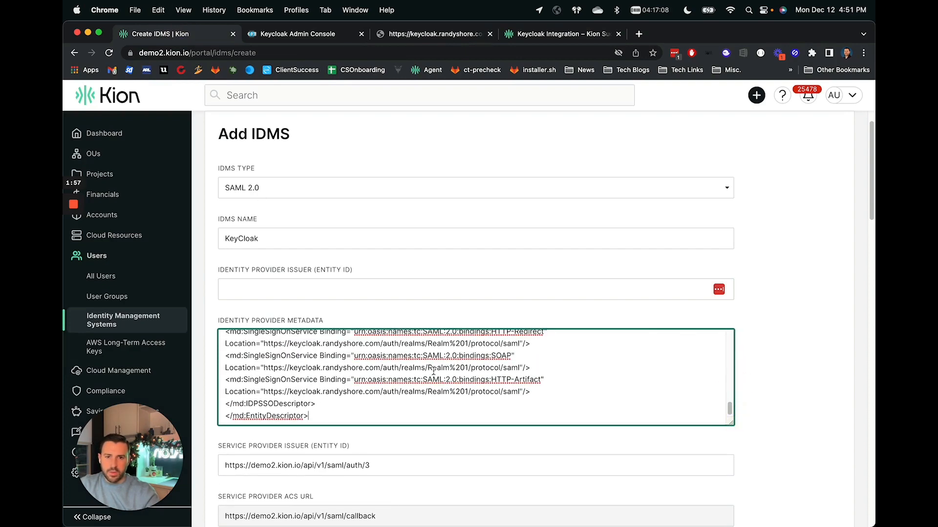
Copy the realm's entityID URL from the metadata and paste it as the Identity Provider Issuer (Entity ID).
click(421, 34)
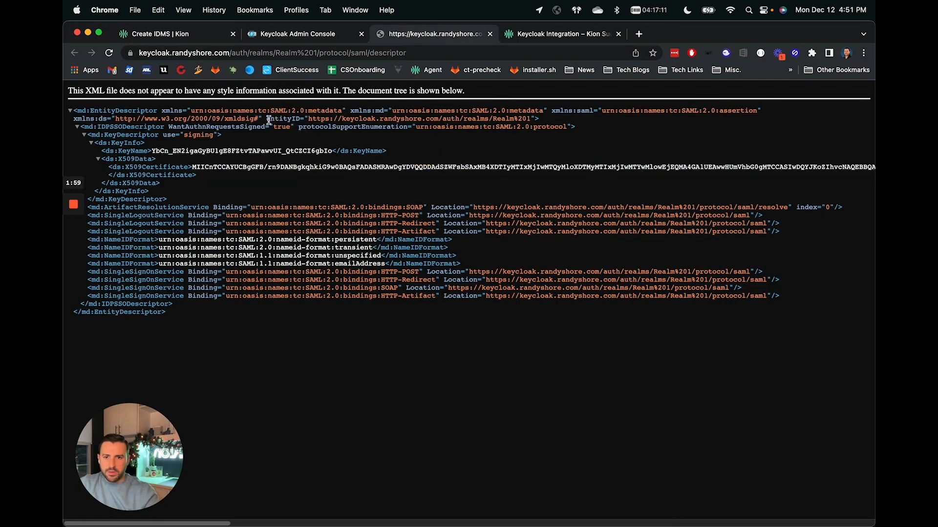
drag(267, 119, 530, 119)
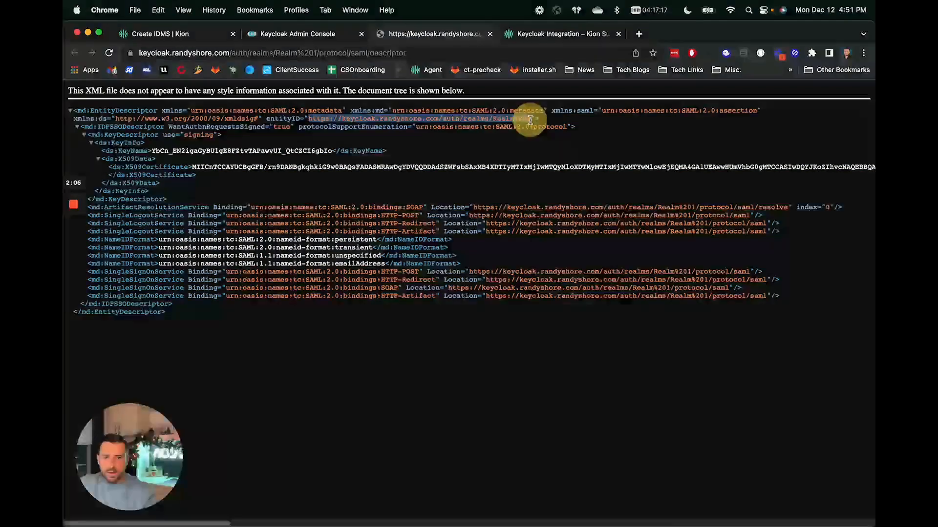
key(super+c)
key(super+c)
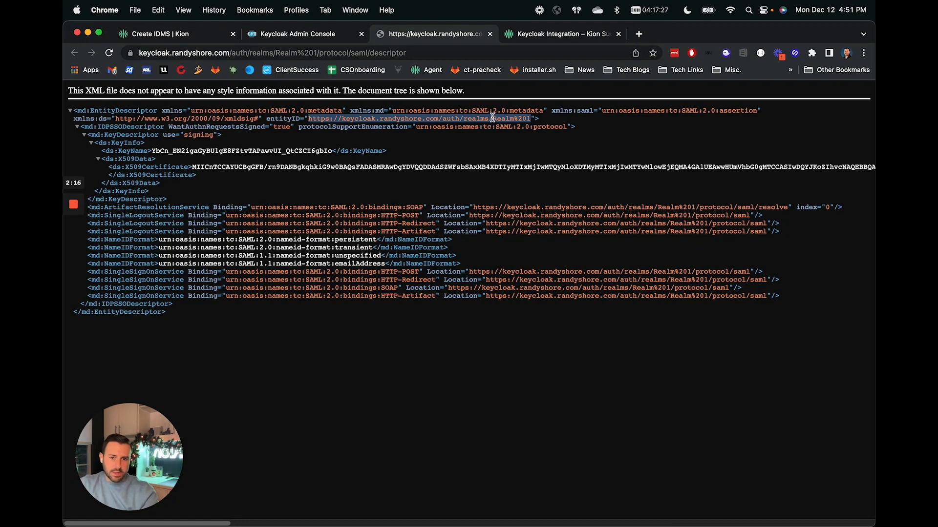
click(187, 34)
click(281, 291)
key(super+v)
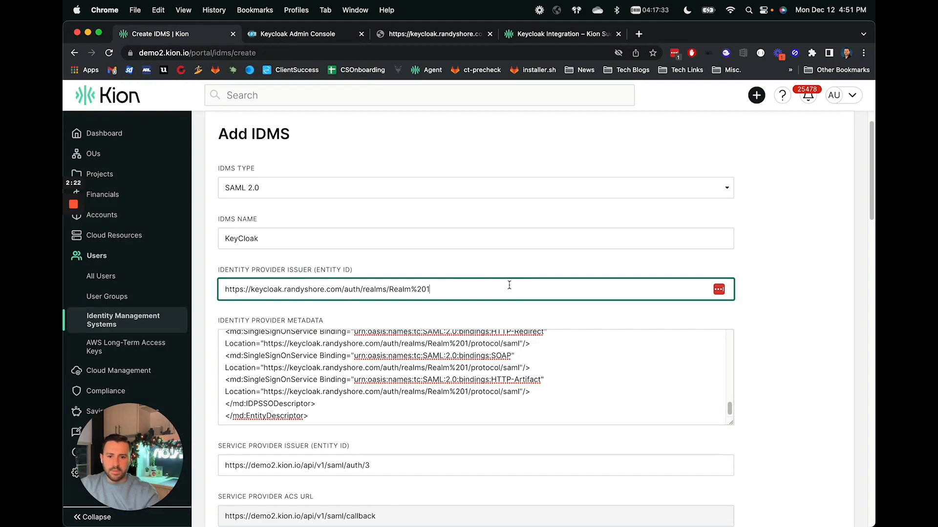
scroll(509, 285, down, 5)
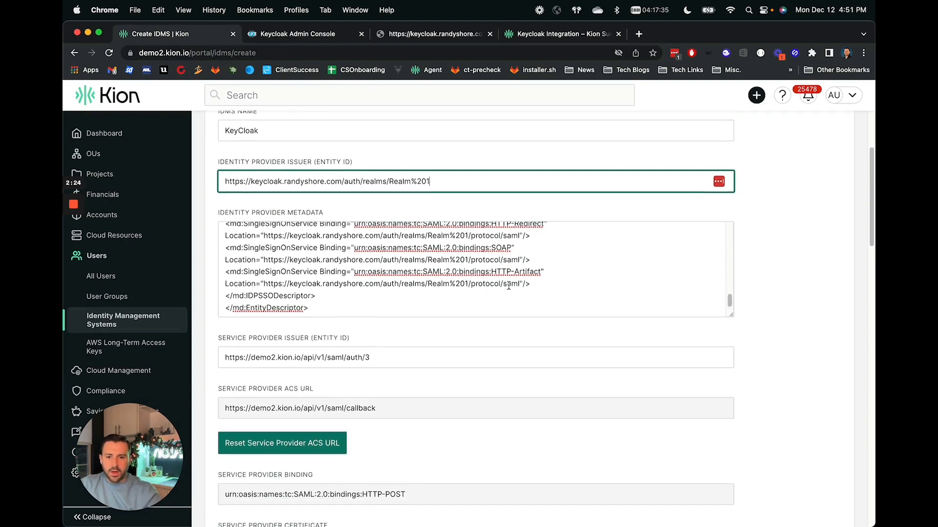
Review the remaining IDMS form fields and the integration guide's Kion configuration instructions.
scroll(509, 286, down, 10)
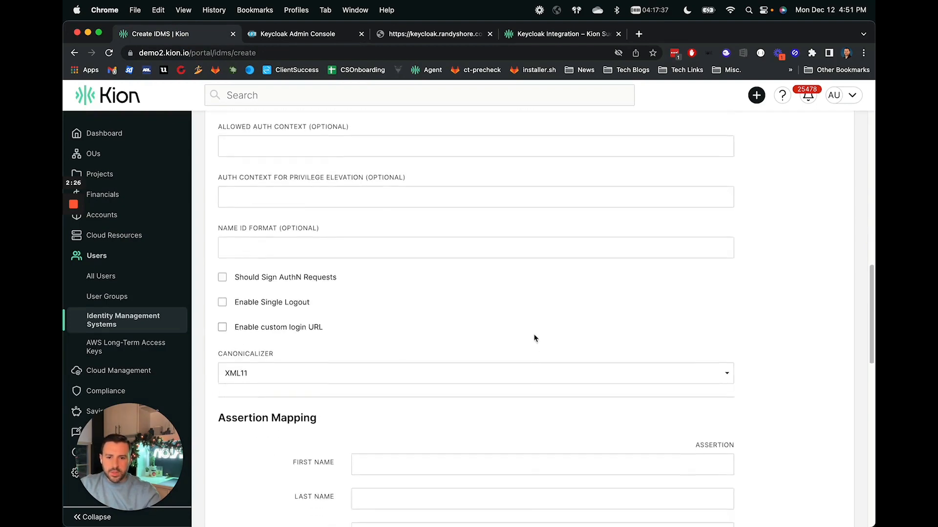
scroll(538, 349, down, 8)
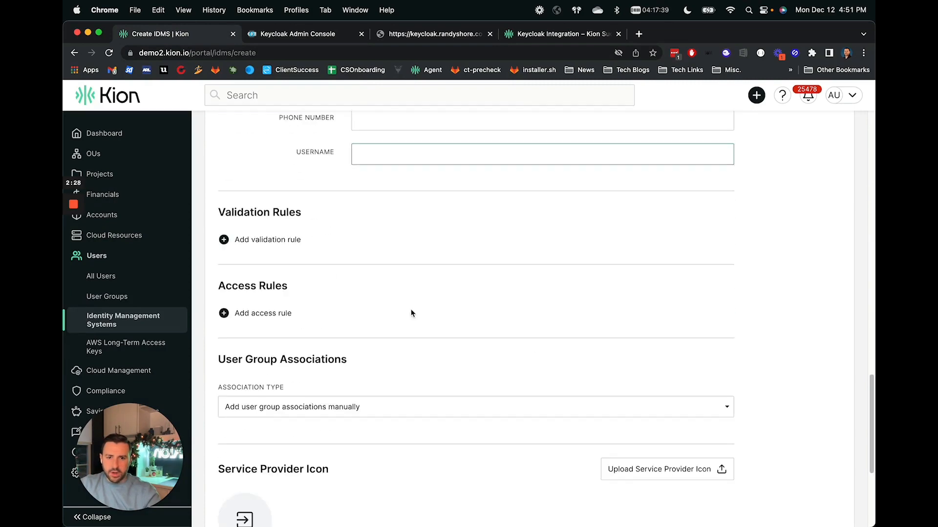
scroll(413, 327, down, 3)
click(250, 414)
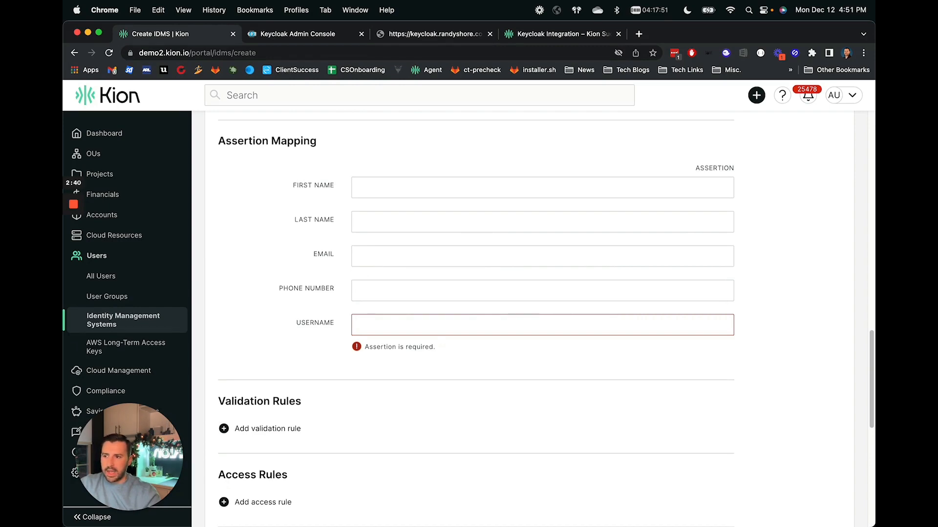
click(432, 37)
click(575, 38)
scroll(583, 336, down, 3)
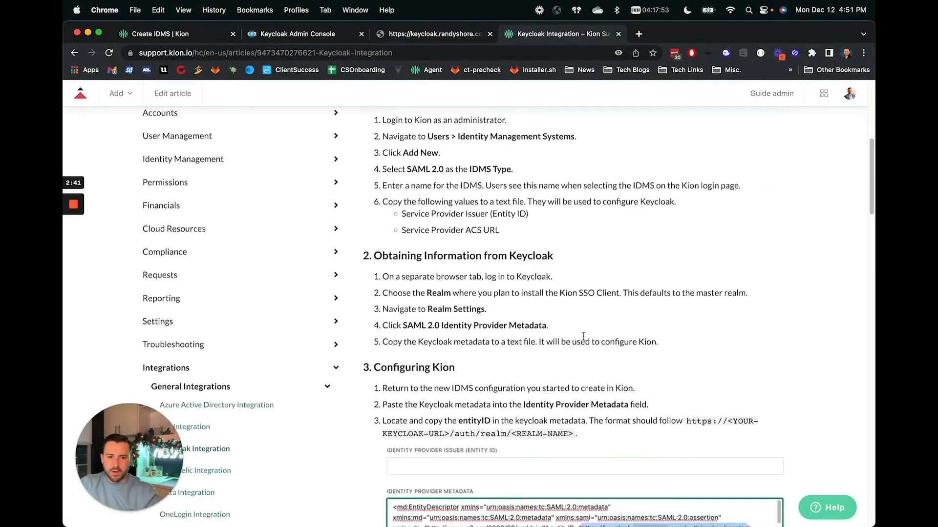
scroll(583, 336, down, 10)
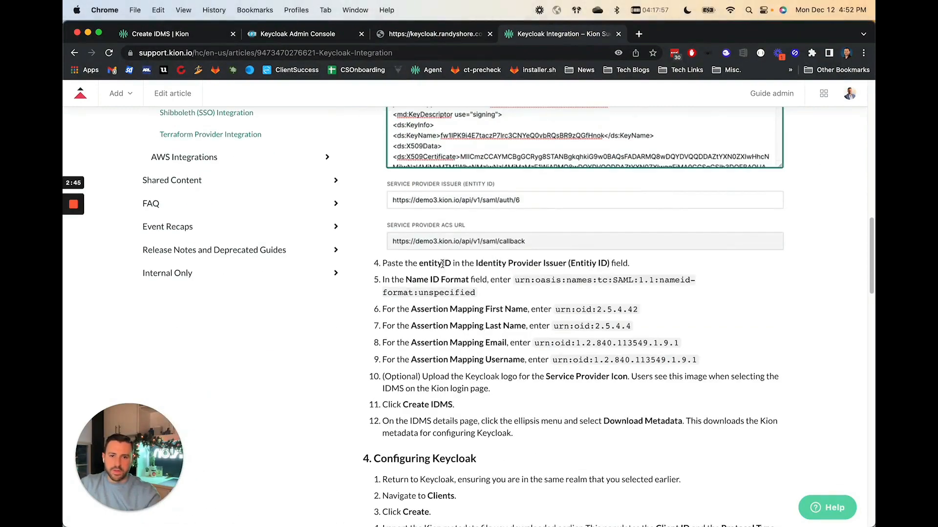
Copy the Name ID format value from the guide and paste urn:oasis:names:tc:SAML:1.1:nameid-format:unspecified into the Name ID Format field.
drag(642, 263, 400, 264)
click(422, 282)
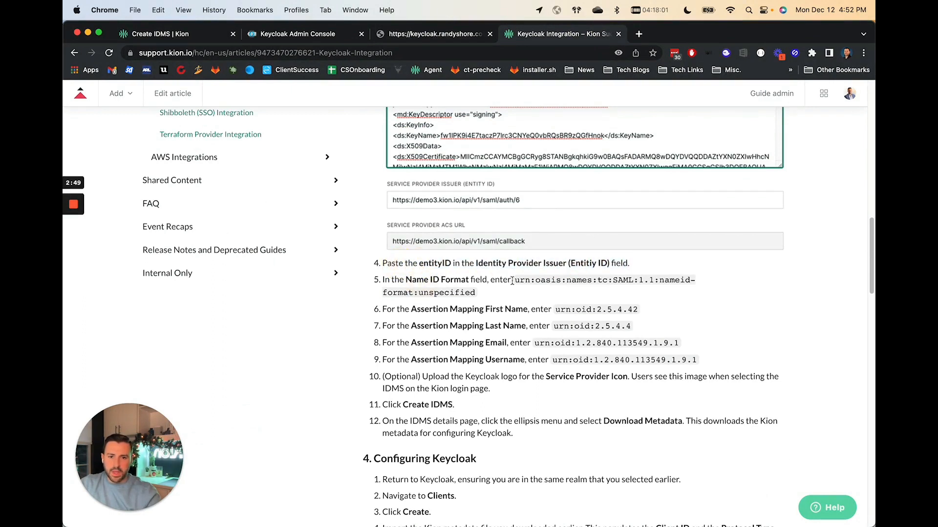
drag(512, 281, 476, 294)
key(super+c)
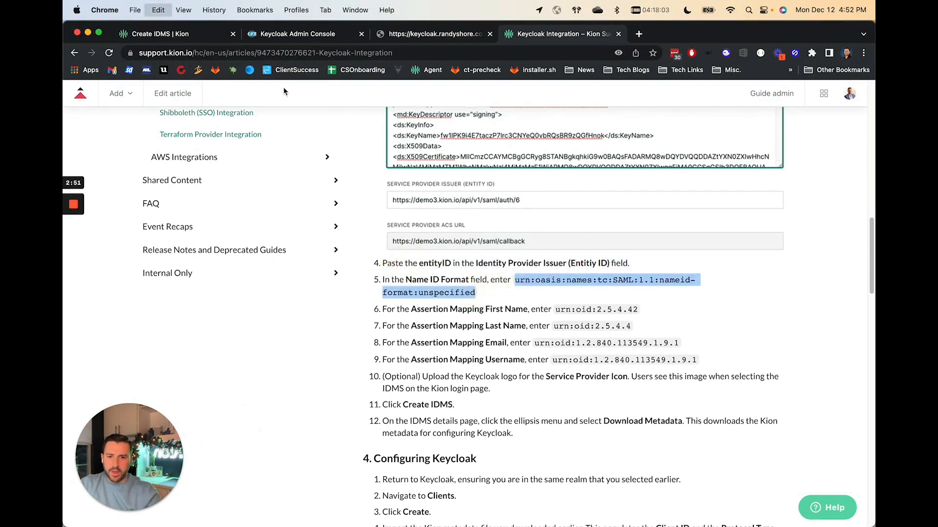
click(161, 34)
scroll(322, 254, up, 5)
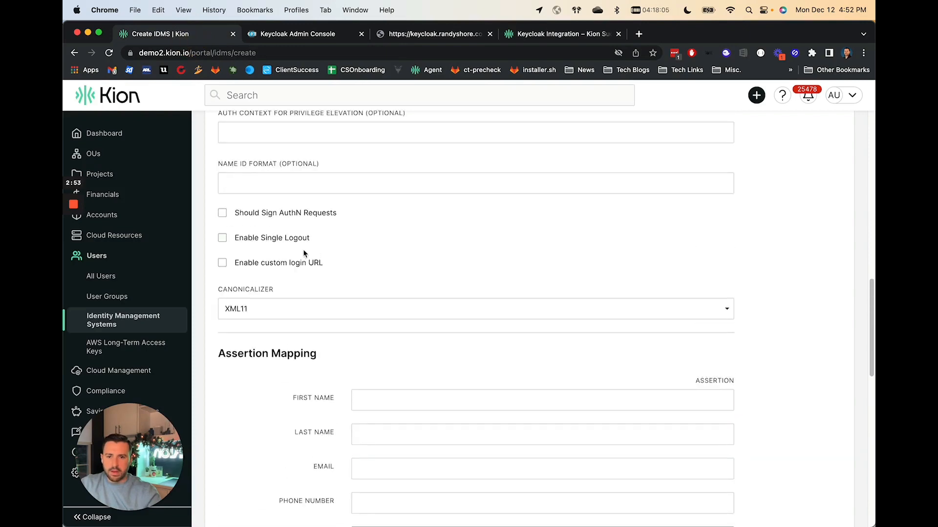
scroll(304, 254, up, 2)
click(236, 289)
key(super+v)
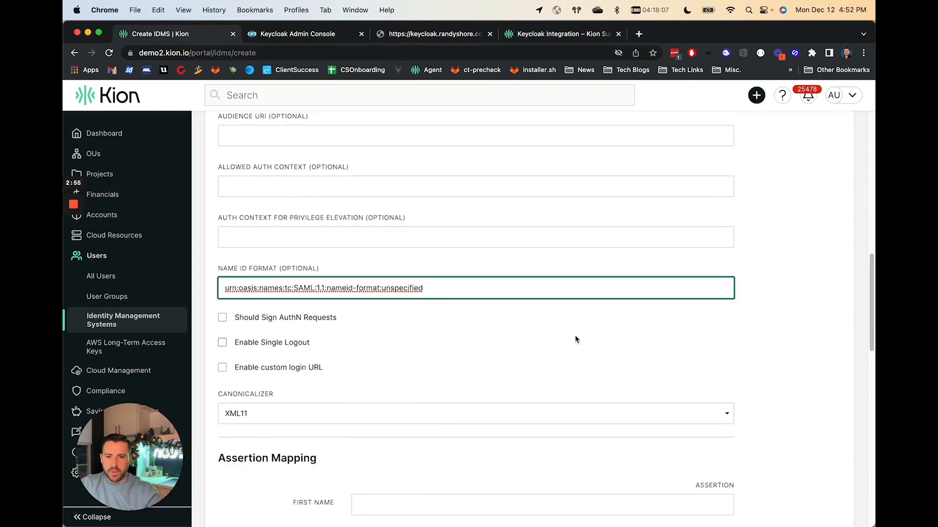
Copy urn:oid:2.5.4.42 from the guide and paste it as the First Name assertion mapping.
click(569, 34)
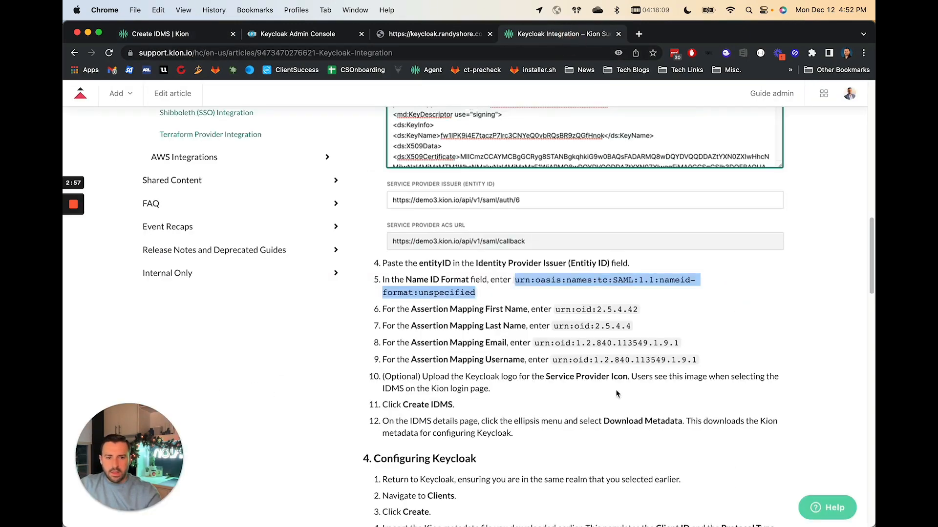
drag(553, 309, 640, 309)
key(super+c)
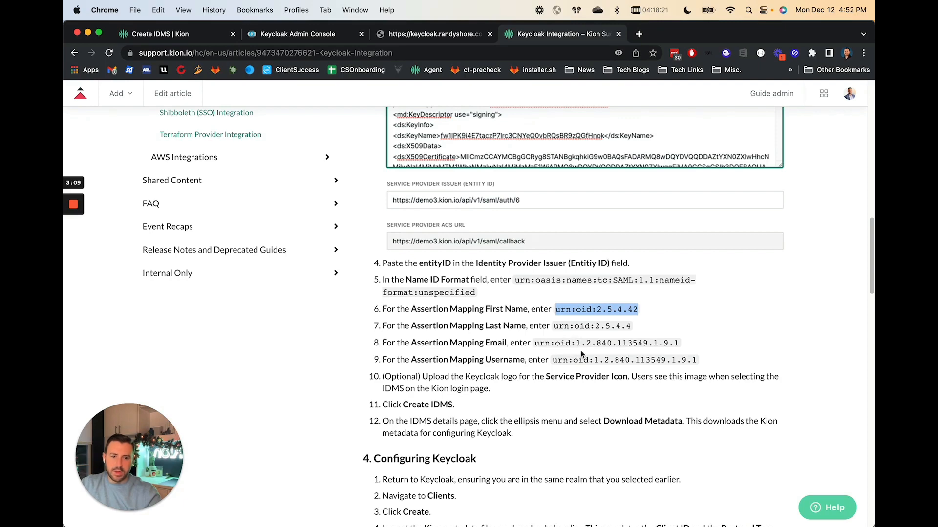
click(161, 34)
scroll(385, 419, down, 2)
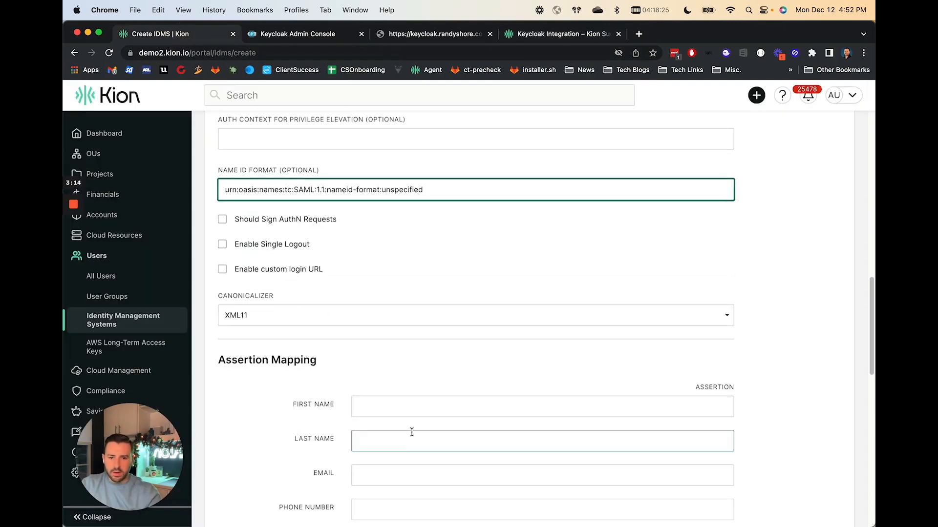
click(398, 408)
key(super+v)
Copy urn:oid:2.5.4.4 from the guide and paste it as the Last Name assertion mapping.
click(531, 34)
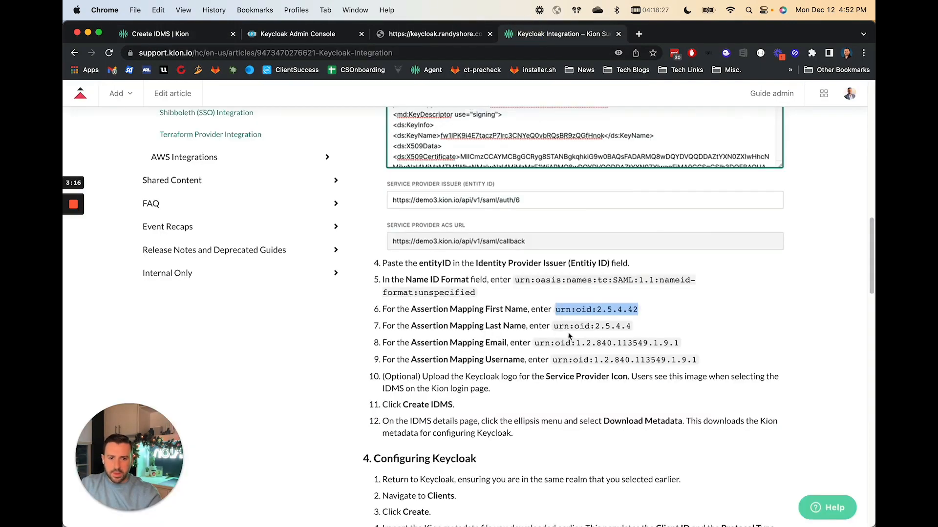
drag(554, 327, 629, 327)
key(super+c)
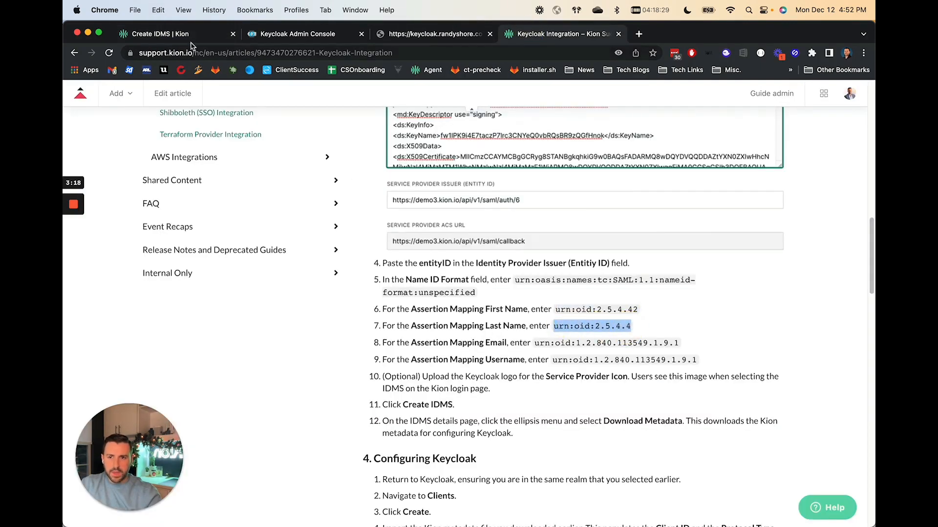
click(166, 34)
click(394, 442)
key(super+v)
Copy urn:oid:1.2.840.113549.1.9.1 from the guide and paste it into both the Email and Username assertion mappings.
click(531, 34)
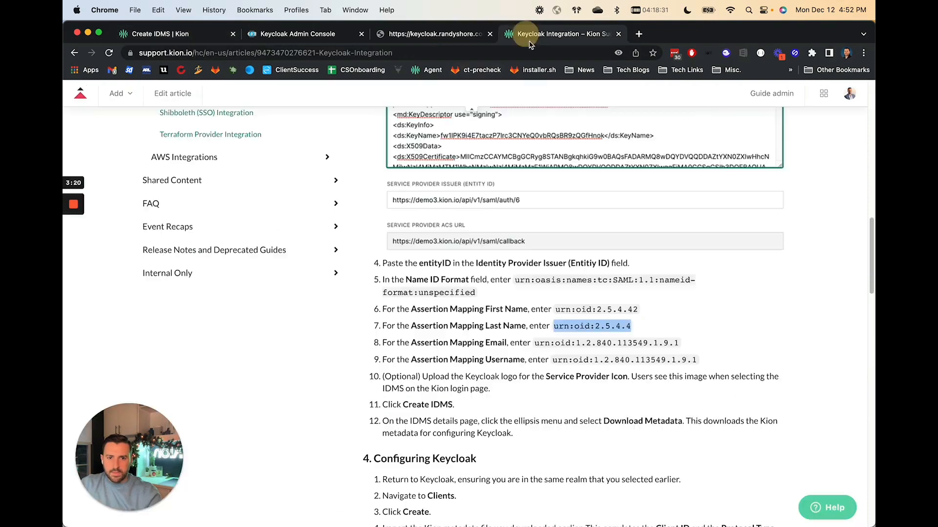
drag(536, 343, 684, 343)
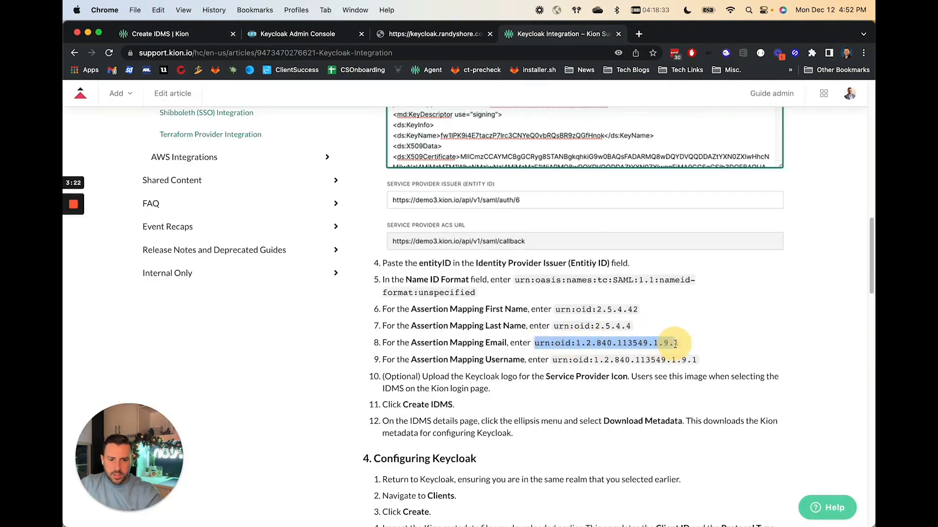
key(super+c)
click(166, 34)
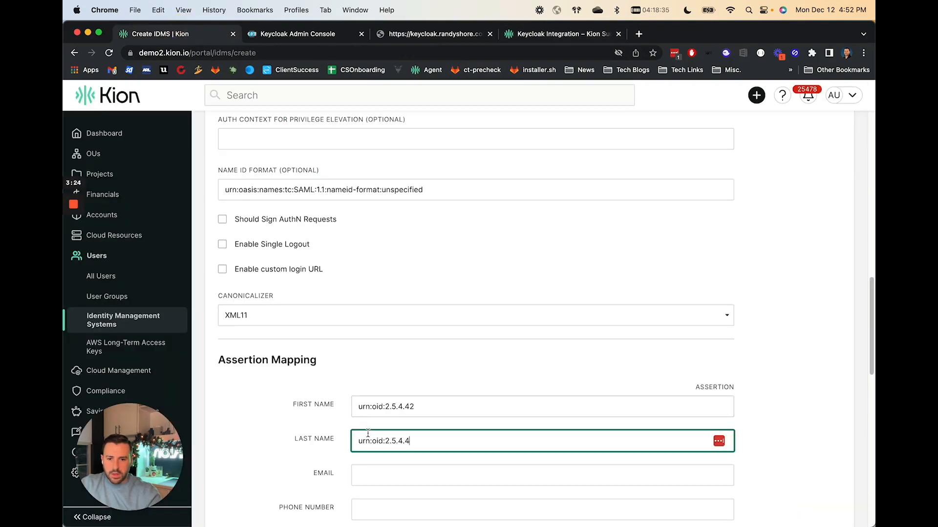
scroll(389, 397, down, 3)
click(387, 406)
click(367, 371)
key(super+v)
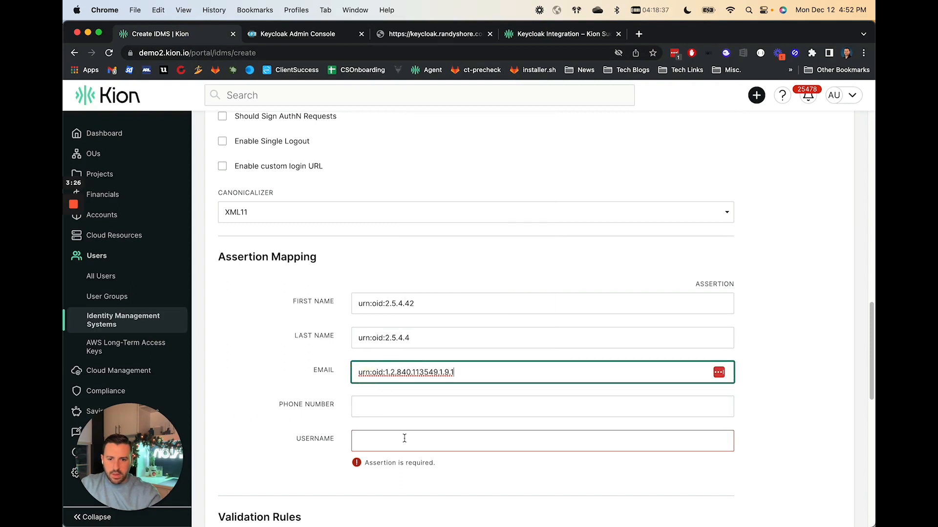
click(403, 440)
key(super+v)
Create the KeyCloak IDMS and download its metadata file.
scroll(472, 446, down, 1)
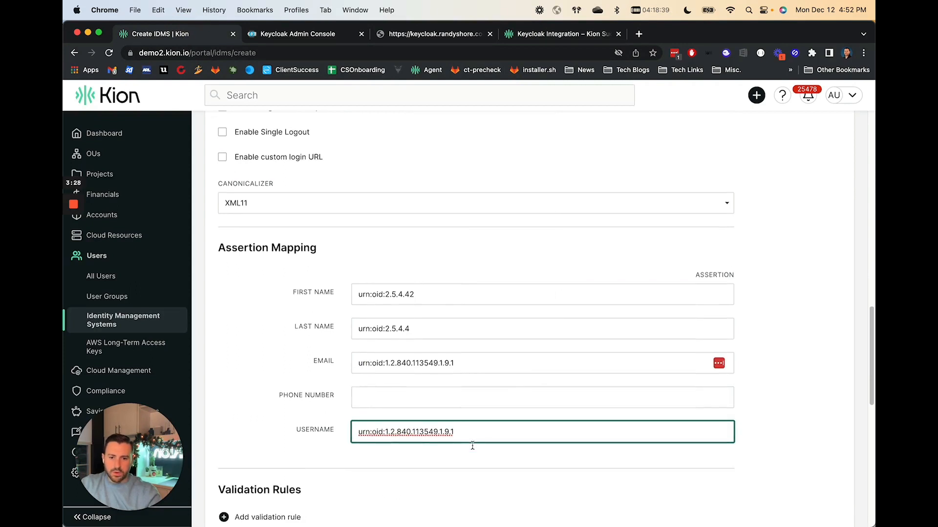
scroll(473, 446, down, 10)
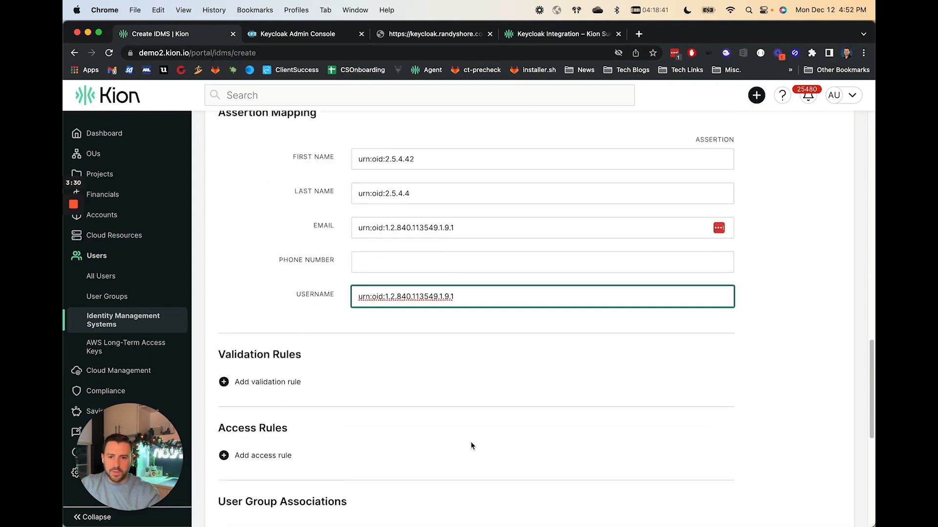
scroll(455, 430, down, 2)
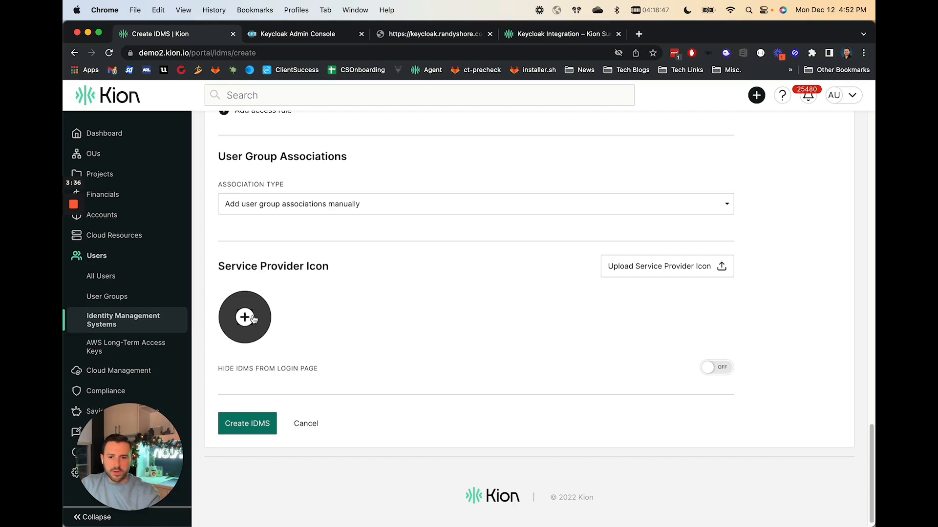
click(248, 424)
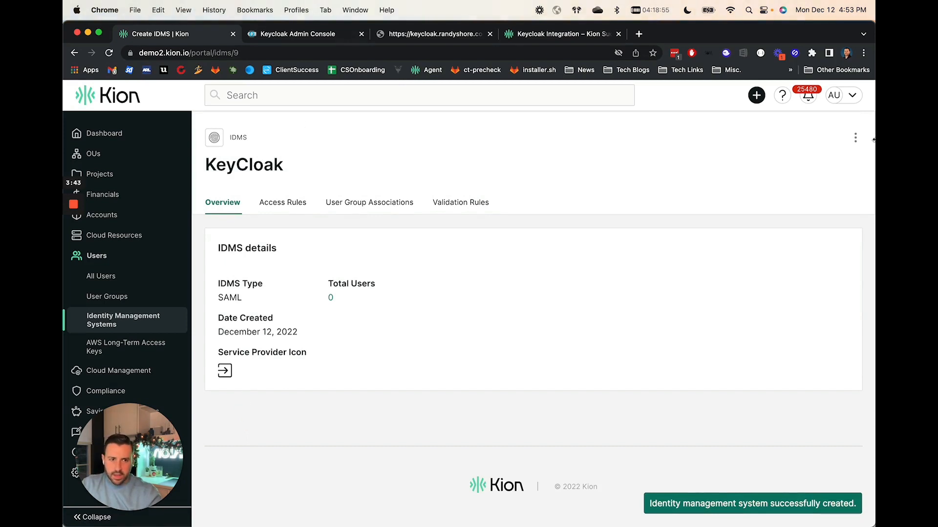
click(855, 138)
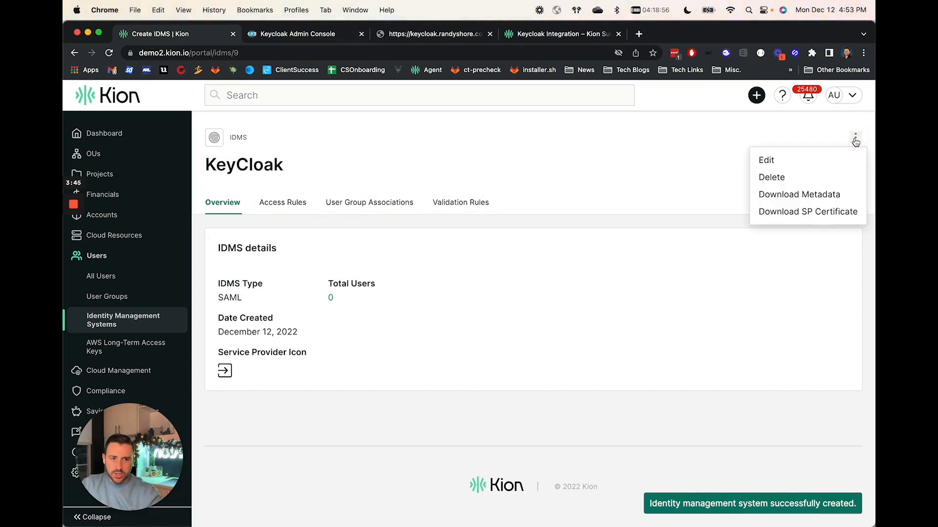
click(828, 195)
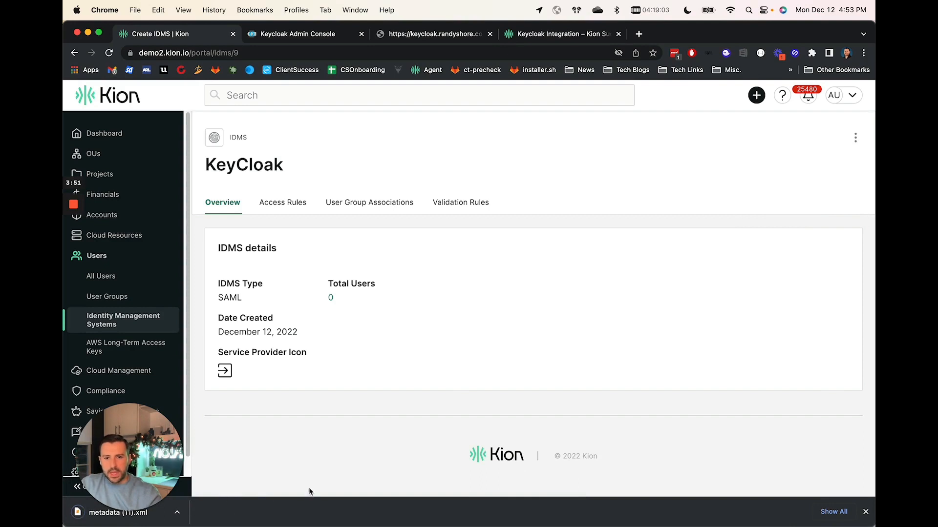
Open the clients of Realm 1 in the Keycloak admin console and start adding a new client.
click(273, 37)
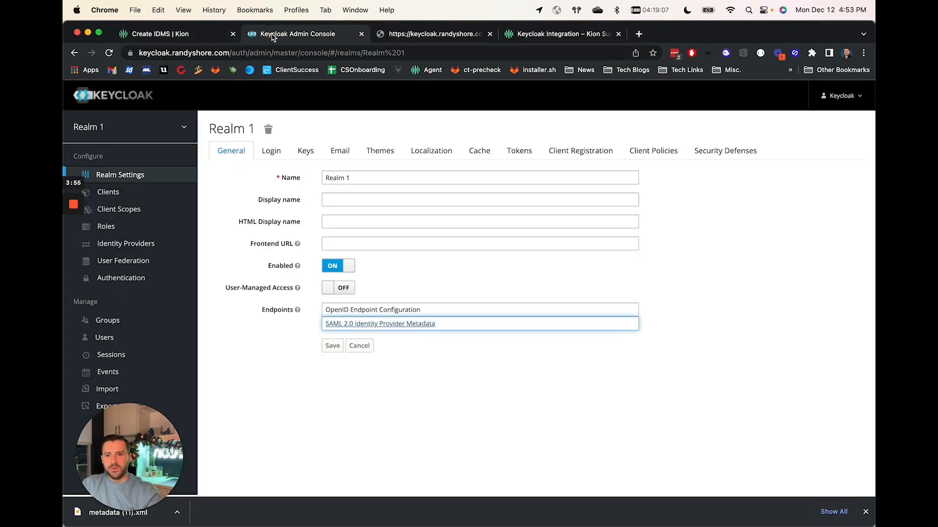
click(119, 192)
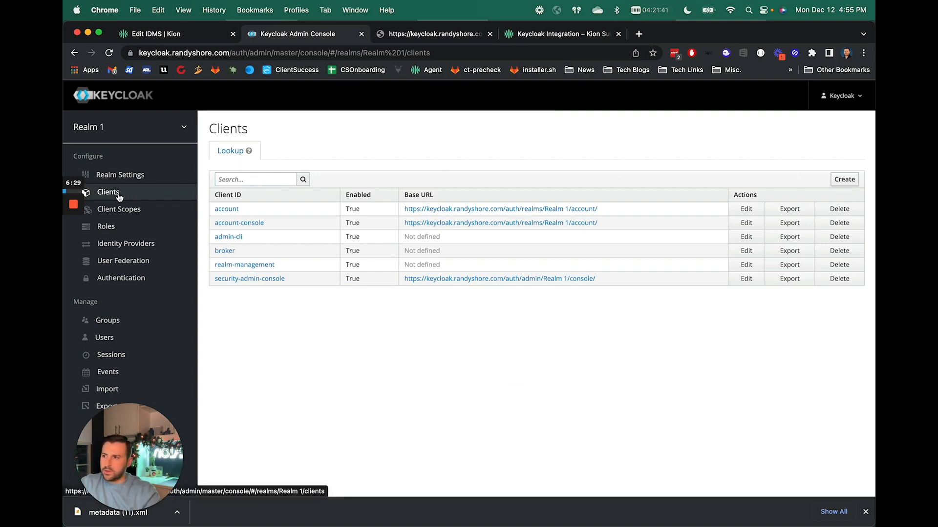
click(848, 181)
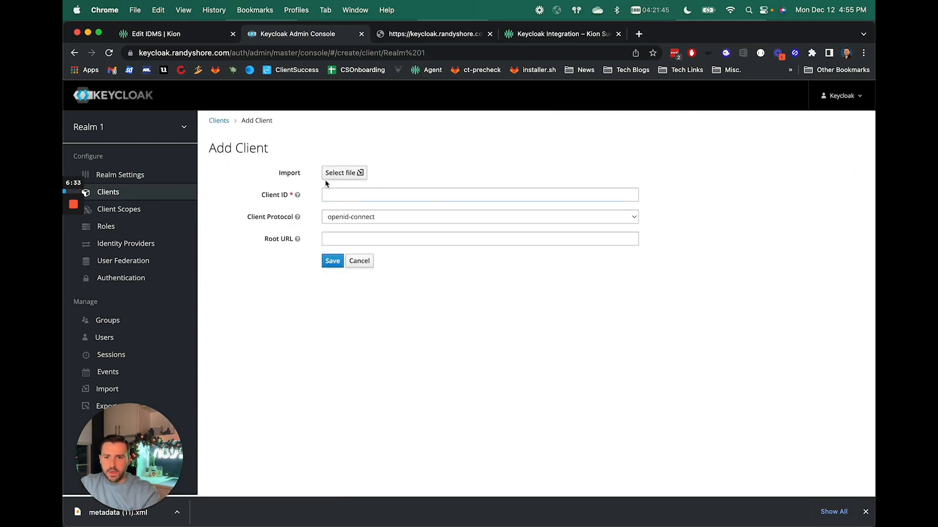
click(344, 173)
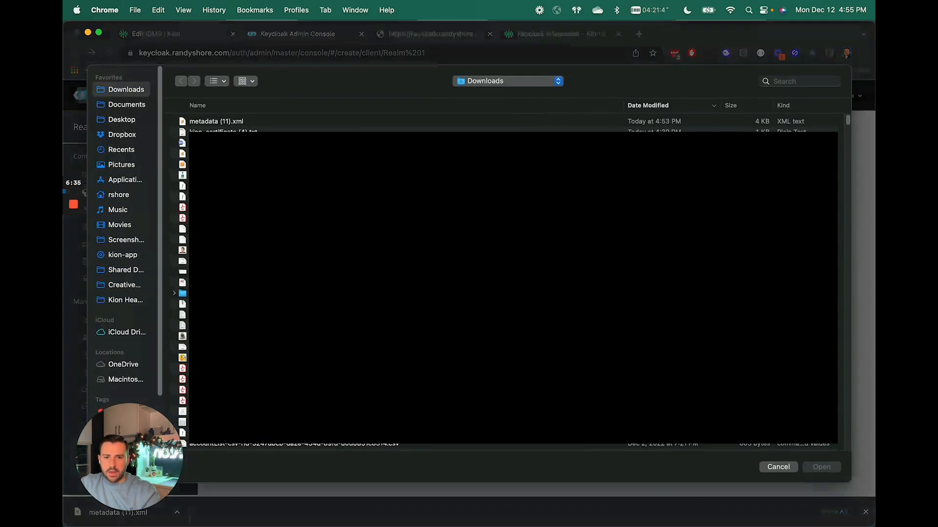
double_click(228, 123)
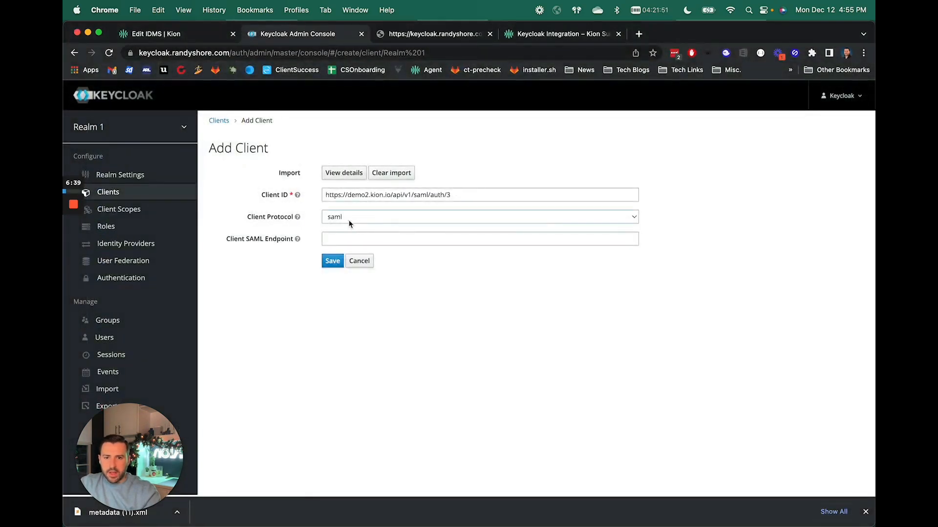
click(344, 239)
click(382, 259)
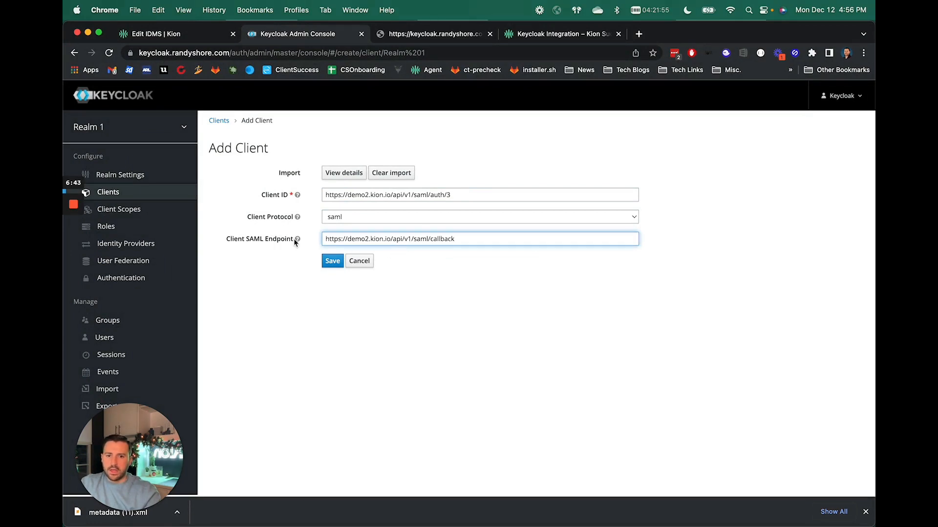
Review the guide's Configuring Keycloak steps for the new client's settings.
click(541, 33)
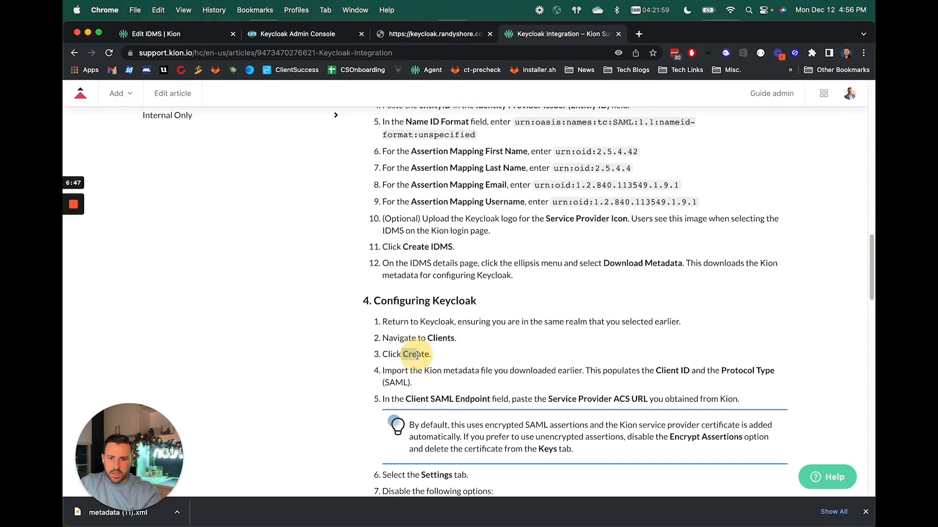
drag(397, 371, 778, 371)
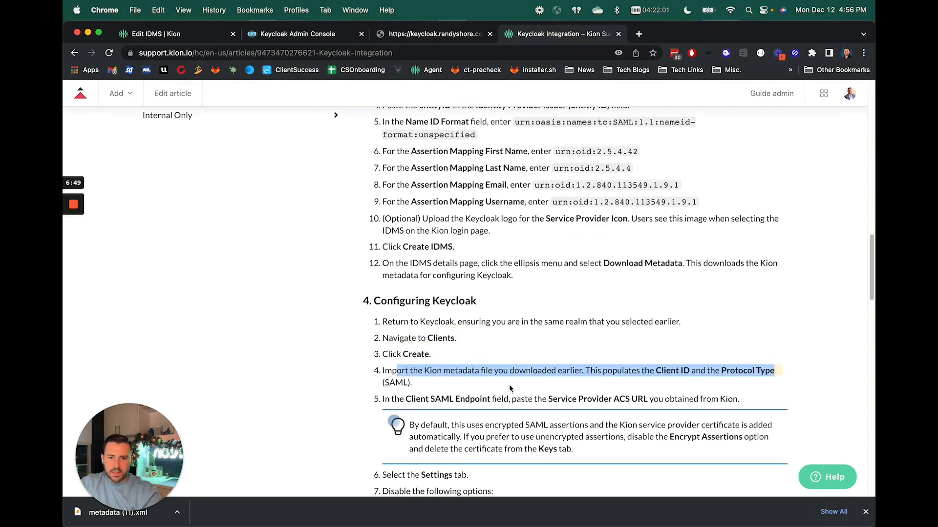
scroll(510, 389, down, 3)
drag(383, 313, 751, 310)
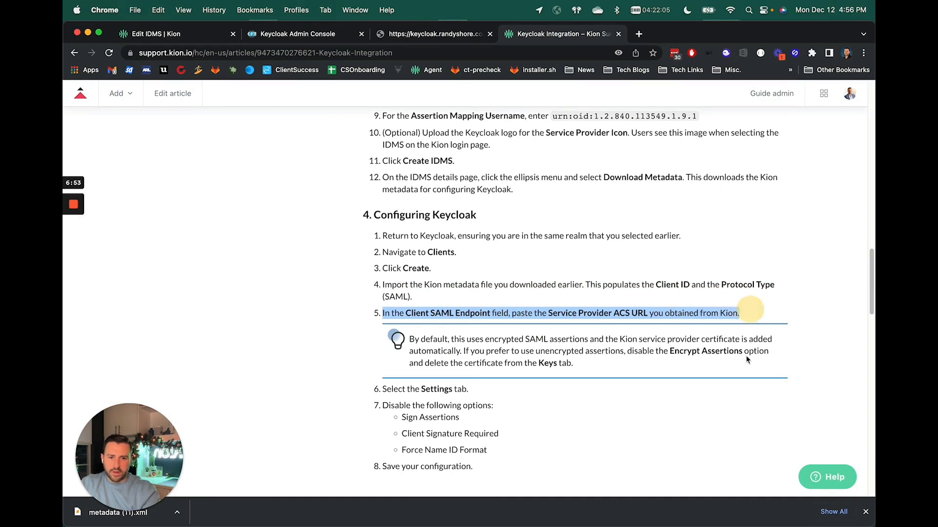
scroll(646, 338, down, 1)
scroll(647, 339, down, 3)
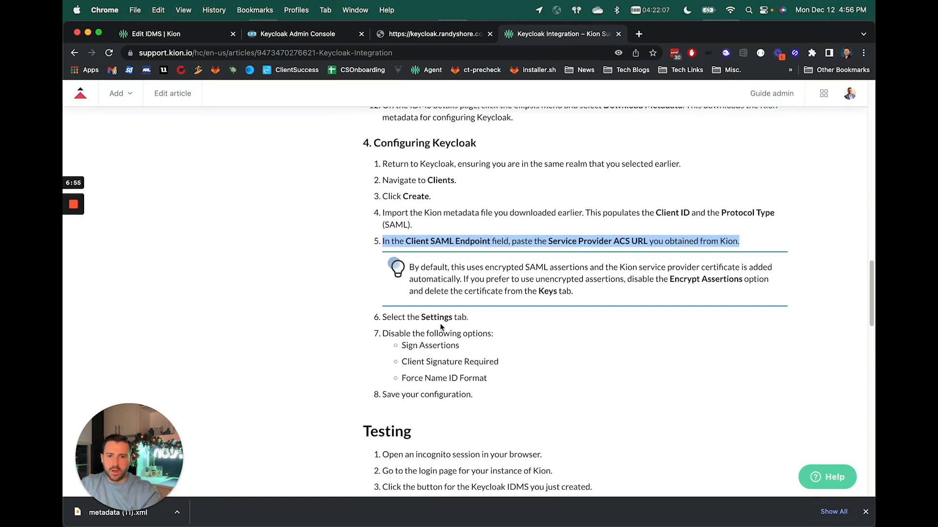
click(310, 34)
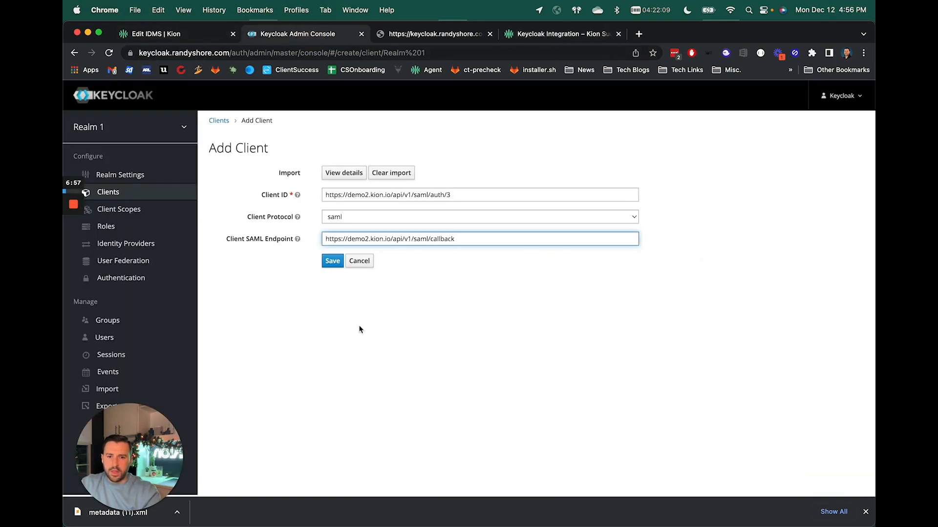
Save the new client, naming it Kion with the description Cloud Management.
click(332, 262)
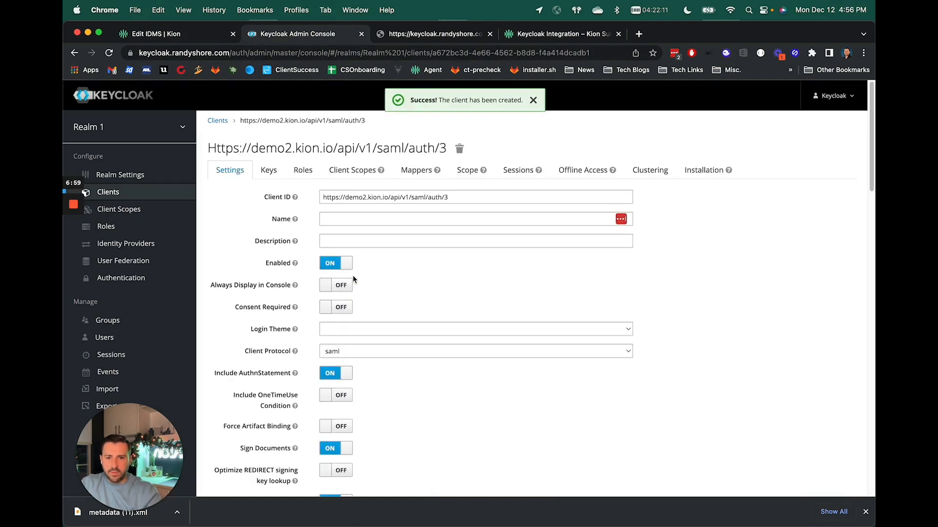
click(360, 219)
text(Kion)
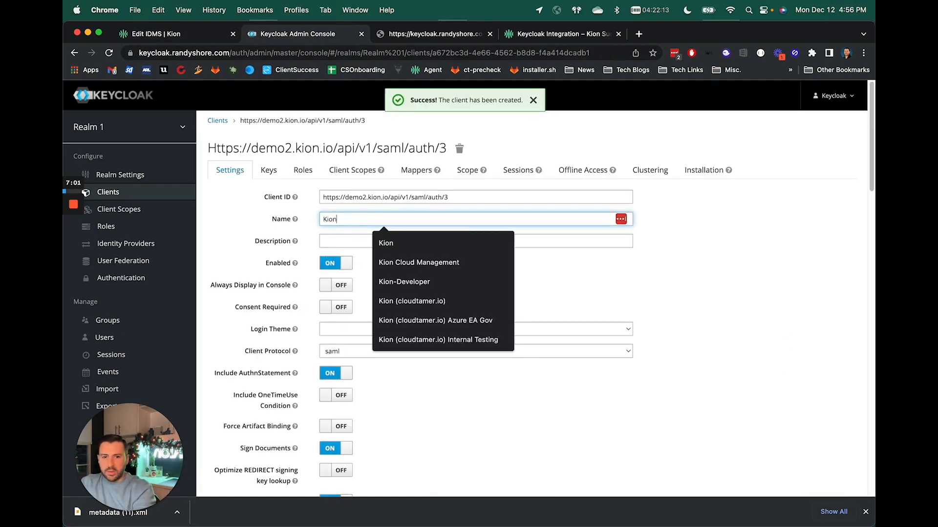
key(Tab)
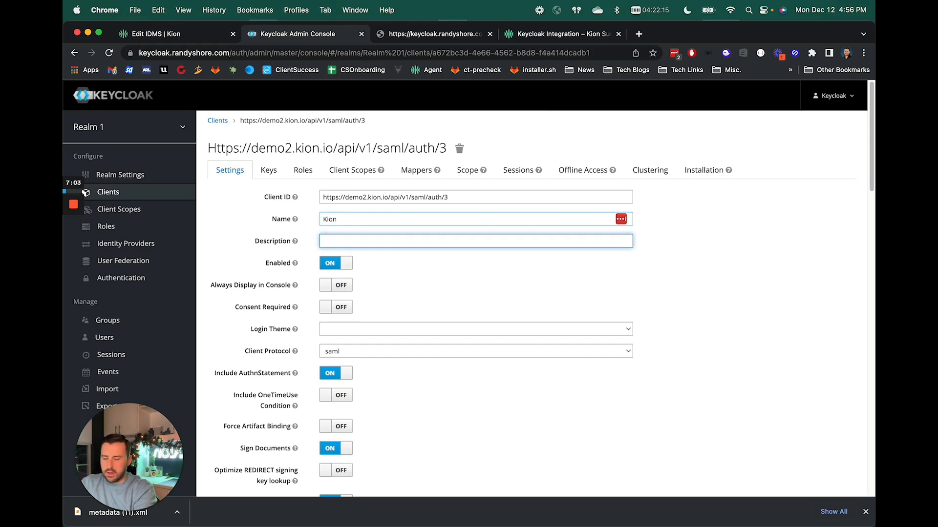
text(Cloud Manag)
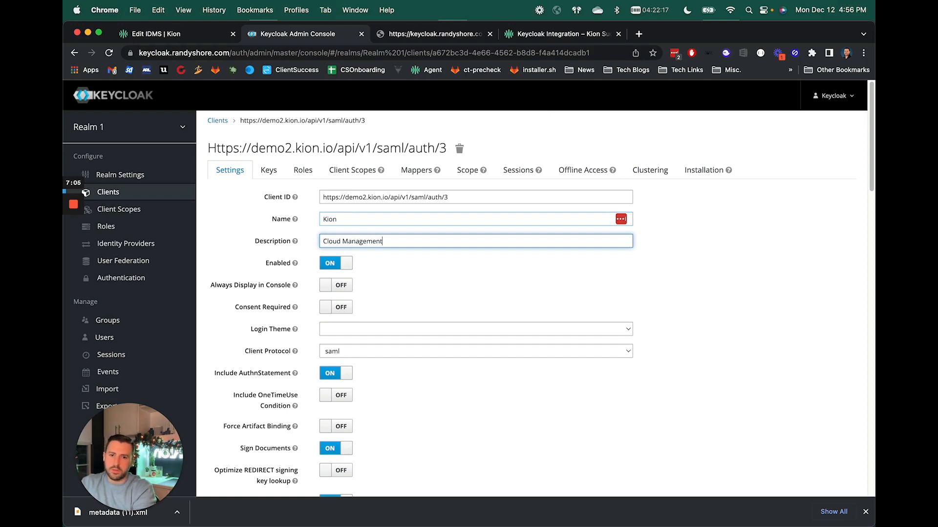
text(ement)
Following the guide's Configuring Keycloak steps, disable Sign Assertions in the client's settings.
click(489, 312)
click(566, 39)
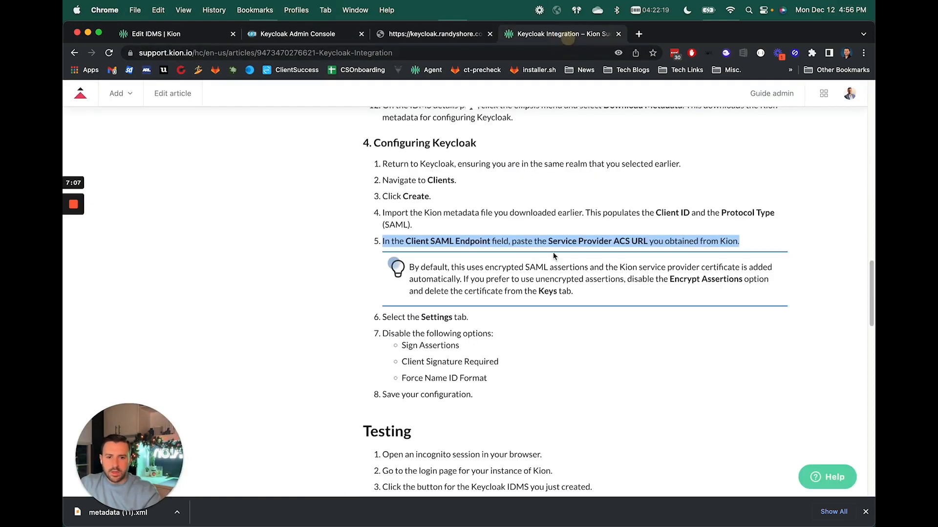
drag(421, 318, 461, 327)
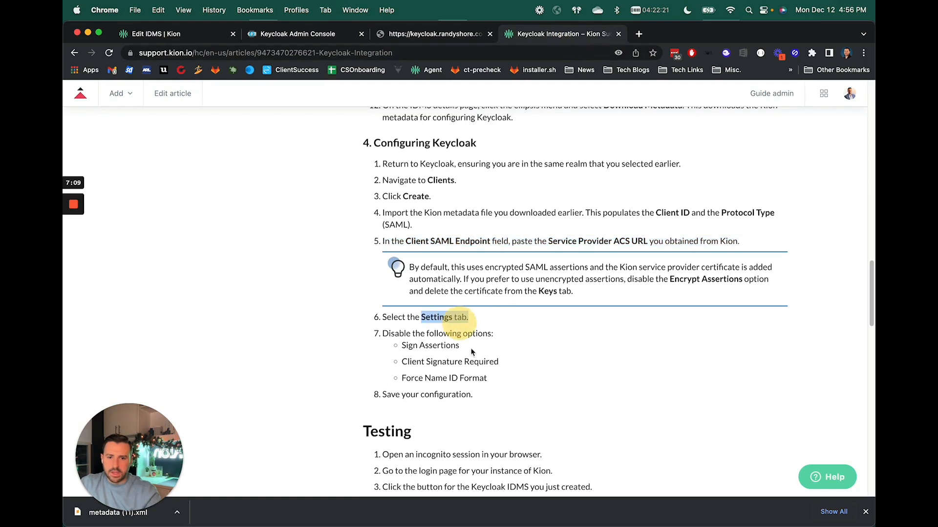
scroll(438, 345, down, 3)
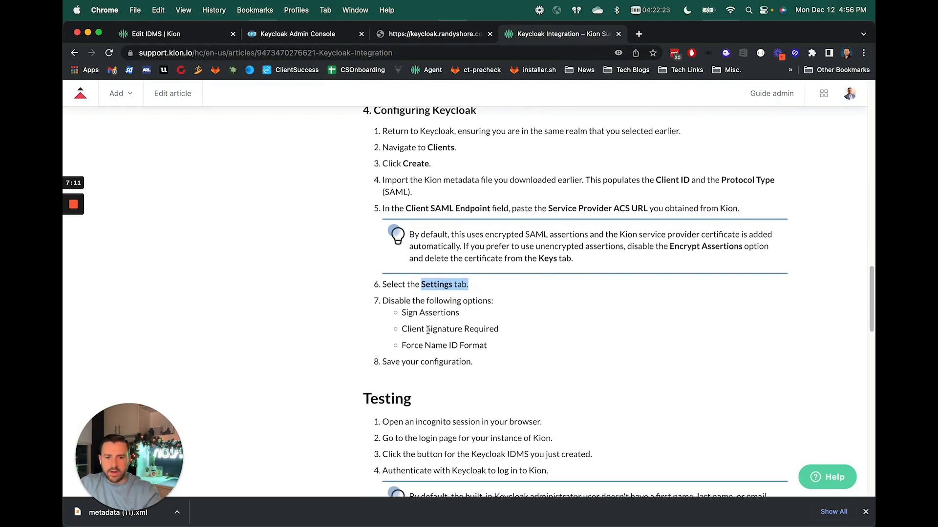
click(149, 36)
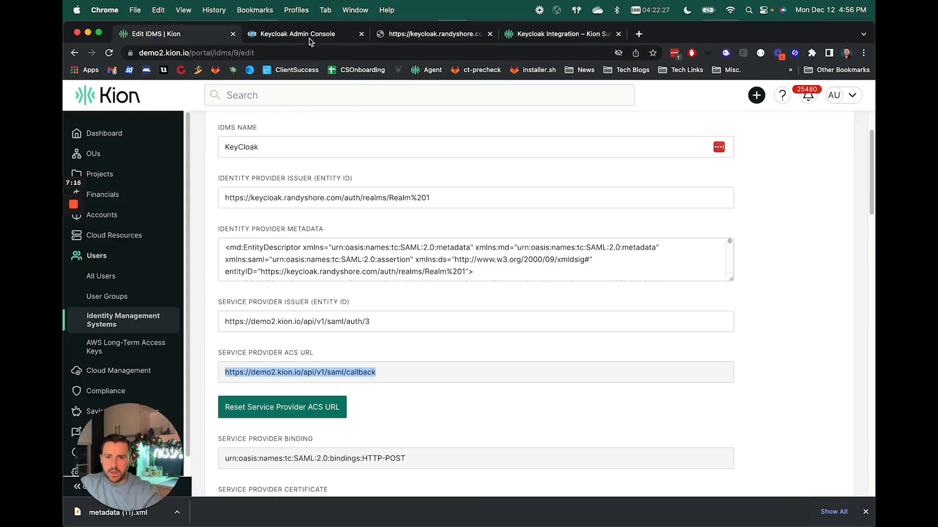
click(309, 38)
scroll(377, 382, down, 10)
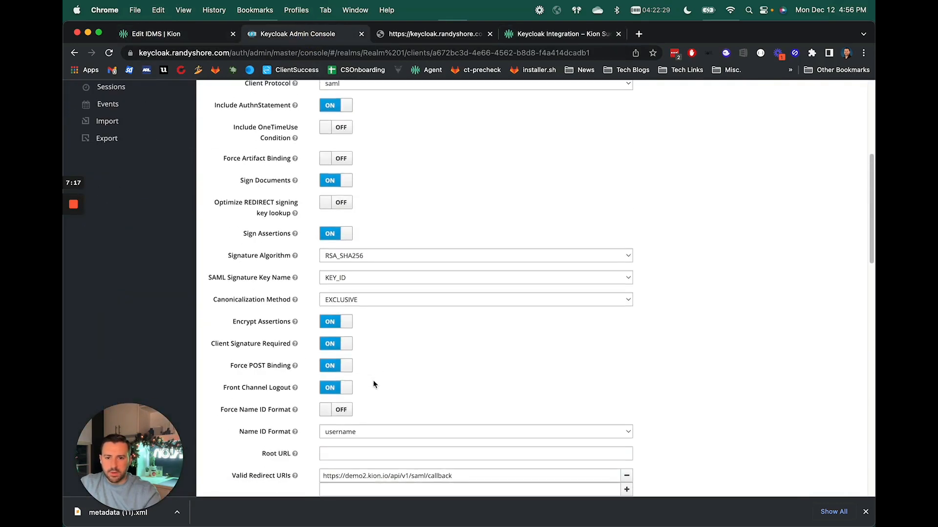
scroll(361, 384, down, 3)
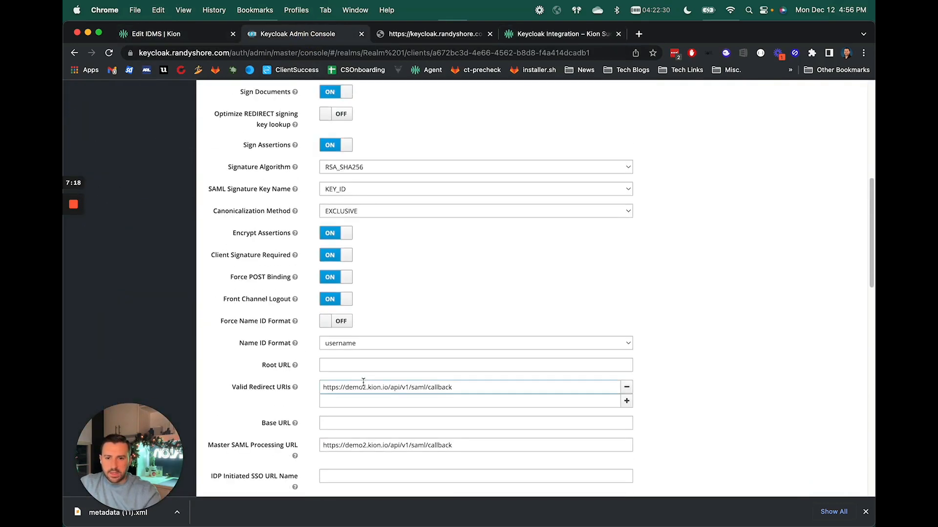
click(336, 145)
Check the guide's next option and disable Client Signature Required for the client.
click(564, 34)
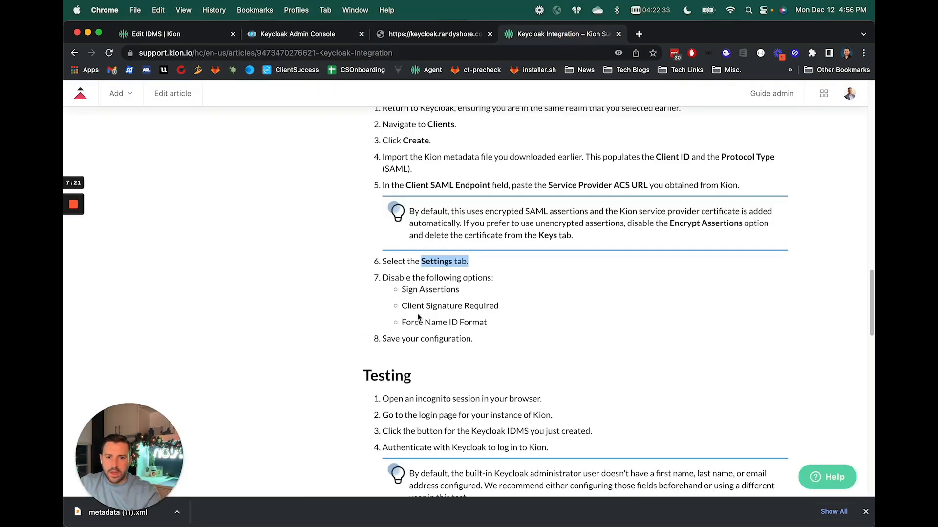
drag(407, 306, 522, 305)
click(281, 38)
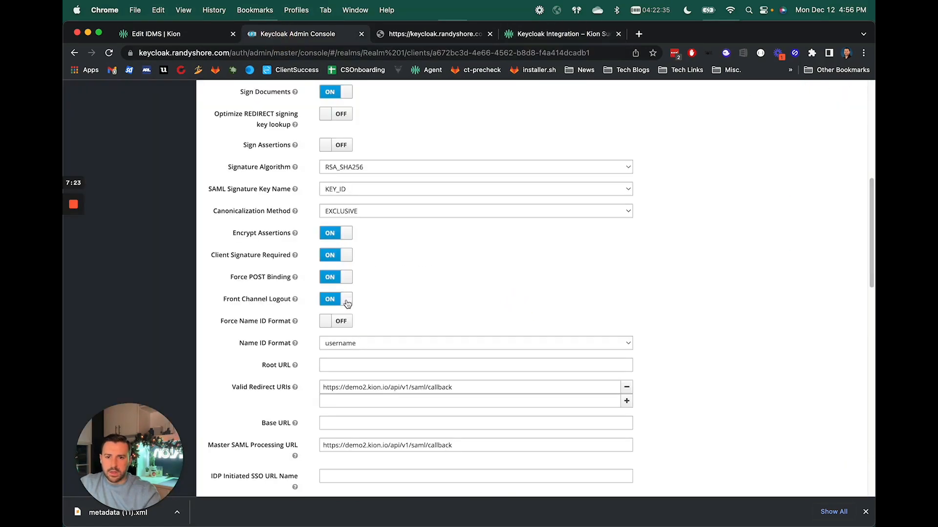
click(342, 258)
Check the guide's Force Name ID Format option and save the client's settings.
click(549, 35)
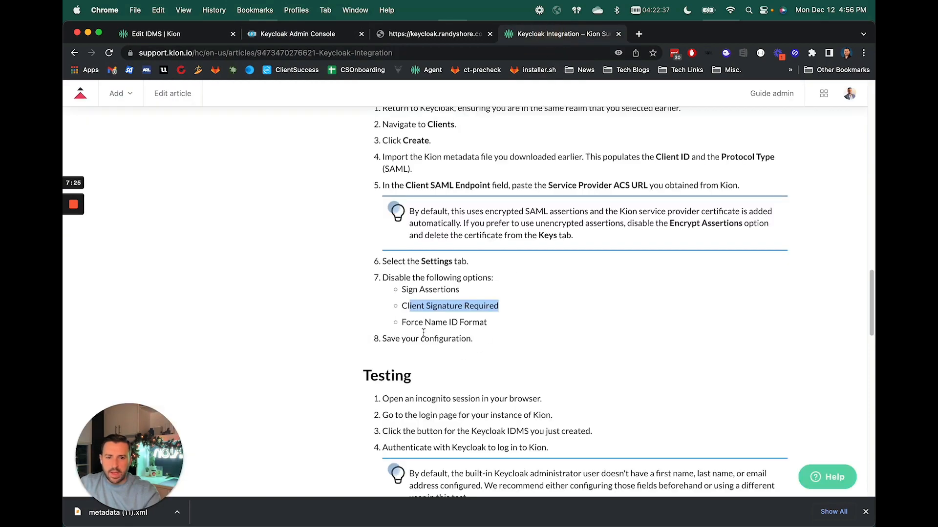
drag(411, 323, 504, 318)
click(273, 35)
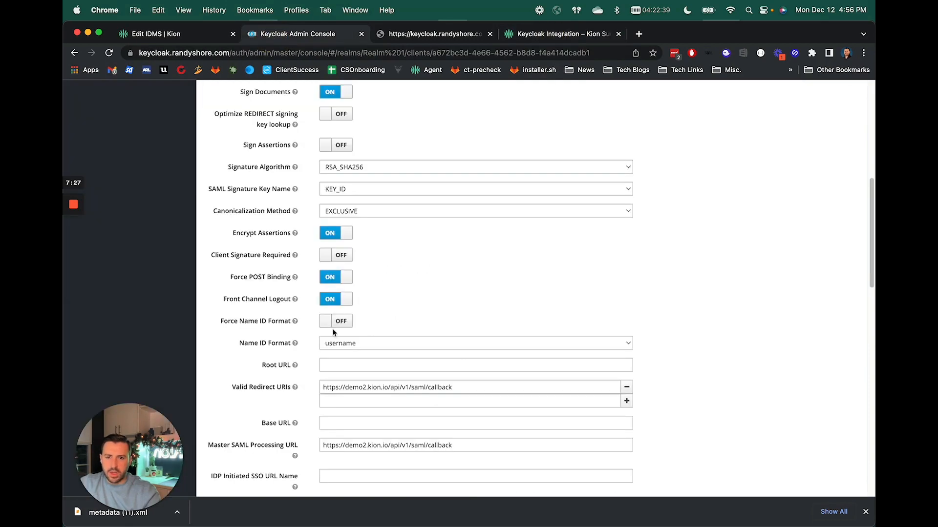
scroll(347, 336, down, 6)
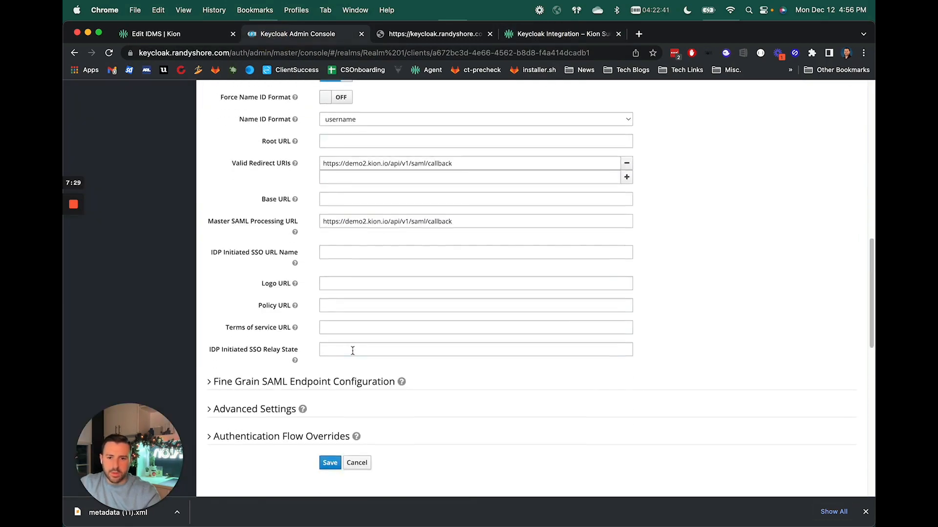
click(331, 371)
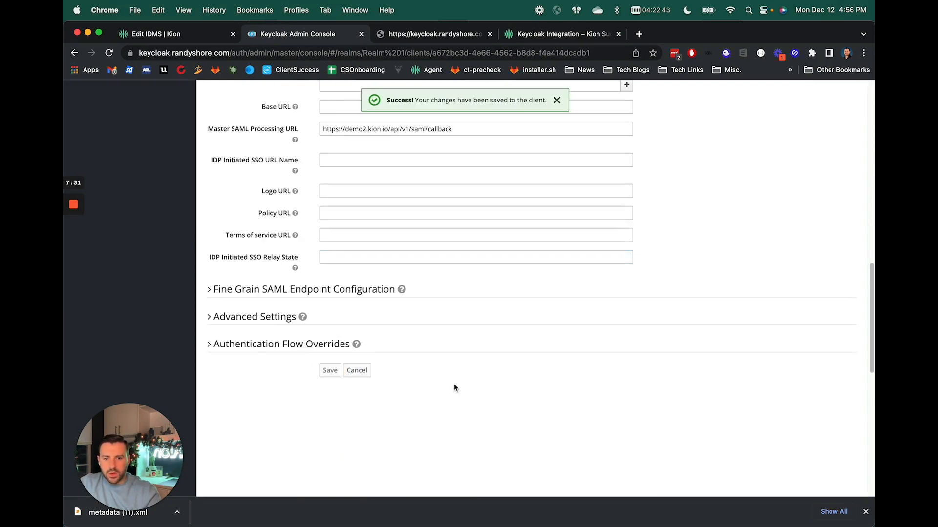
scroll(452, 363, up, 20)
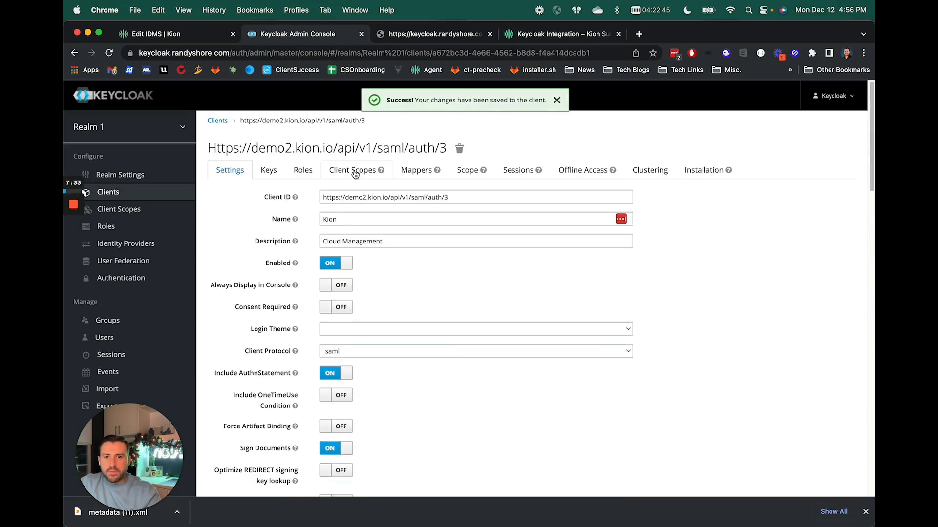
Add the builtin mappers X500 email, role list, X500 givenName and X500 surname to the client.
click(268, 174)
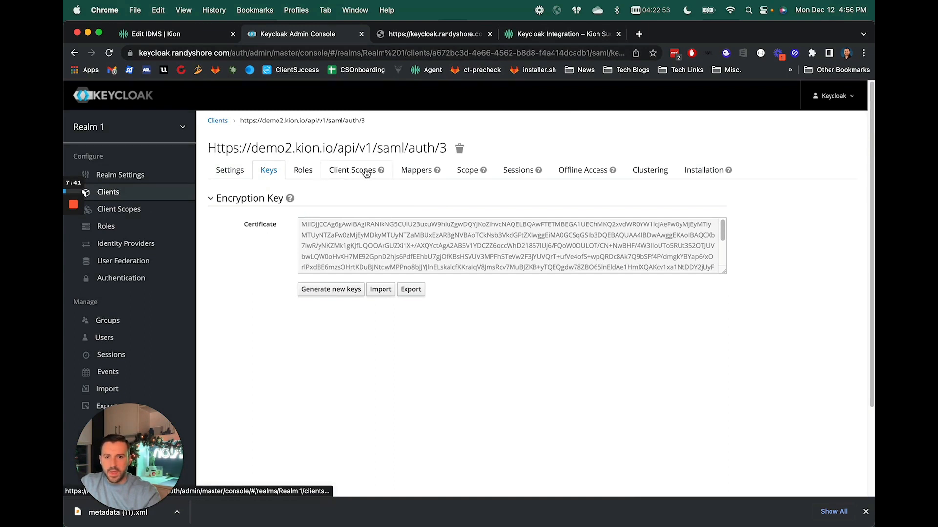
click(421, 172)
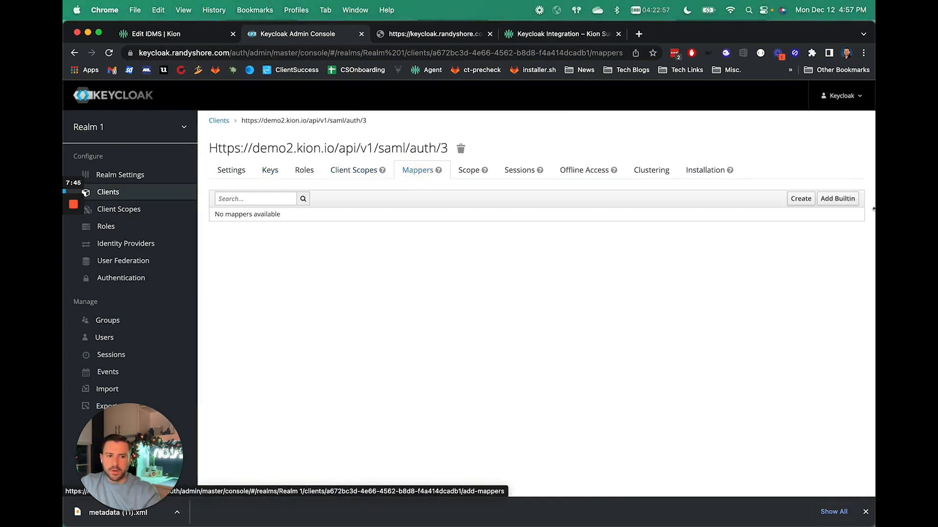
click(838, 204)
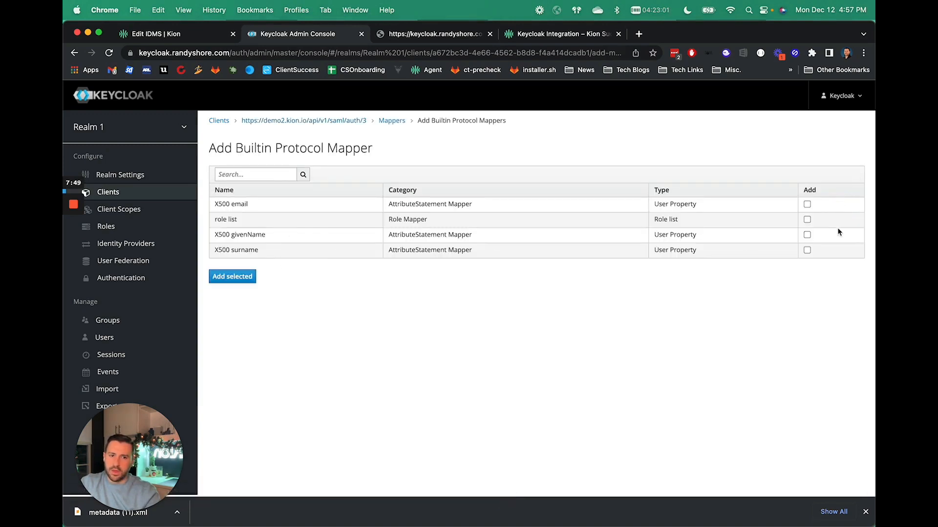
click(807, 204)
click(806, 219)
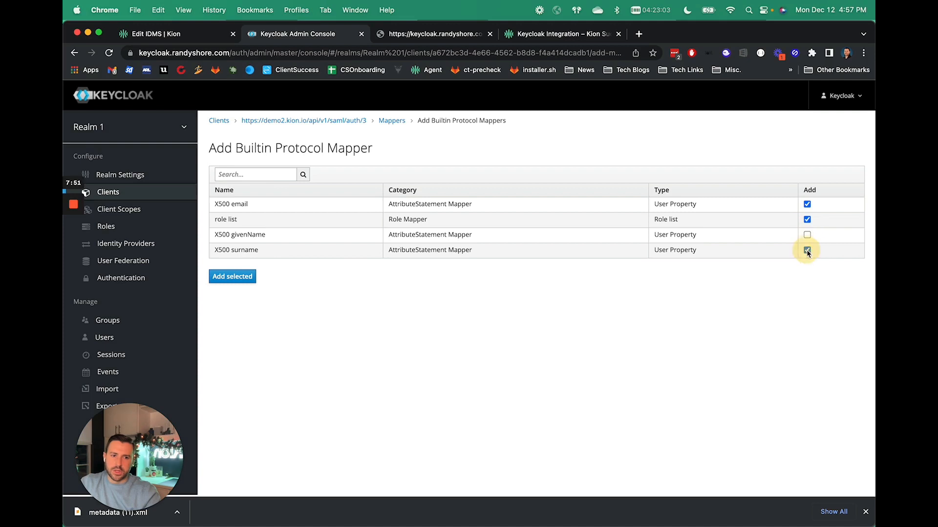
click(807, 235)
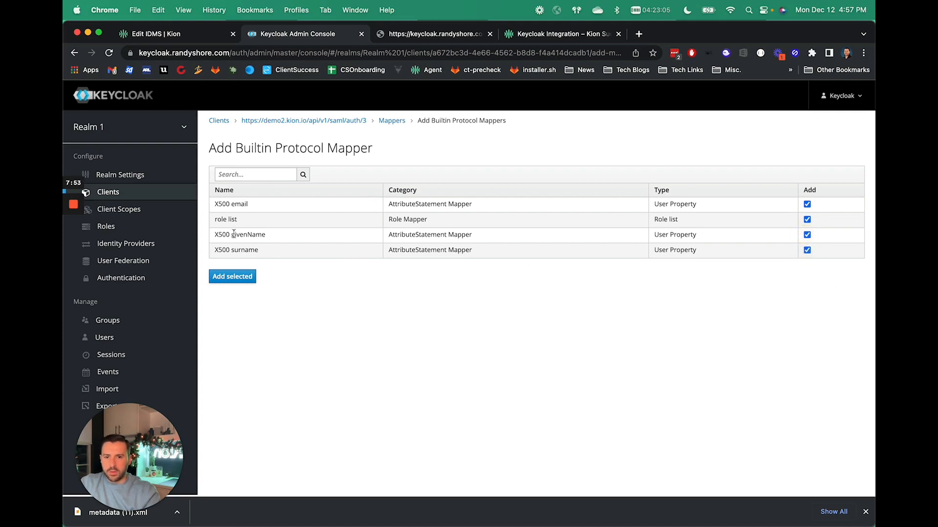
click(233, 276)
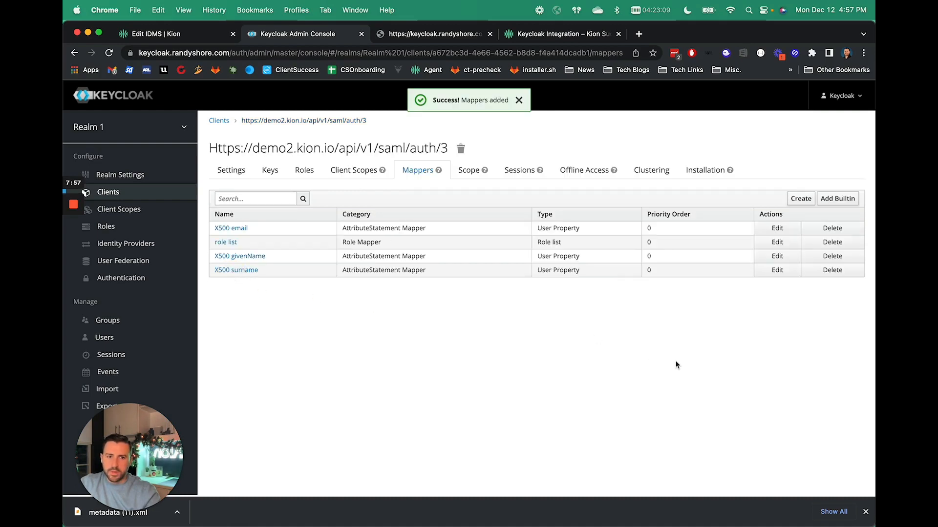
Read the guide's optional Editing Assertion Mappings section and the Kion IDMS assertion mapping fields.
click(557, 34)
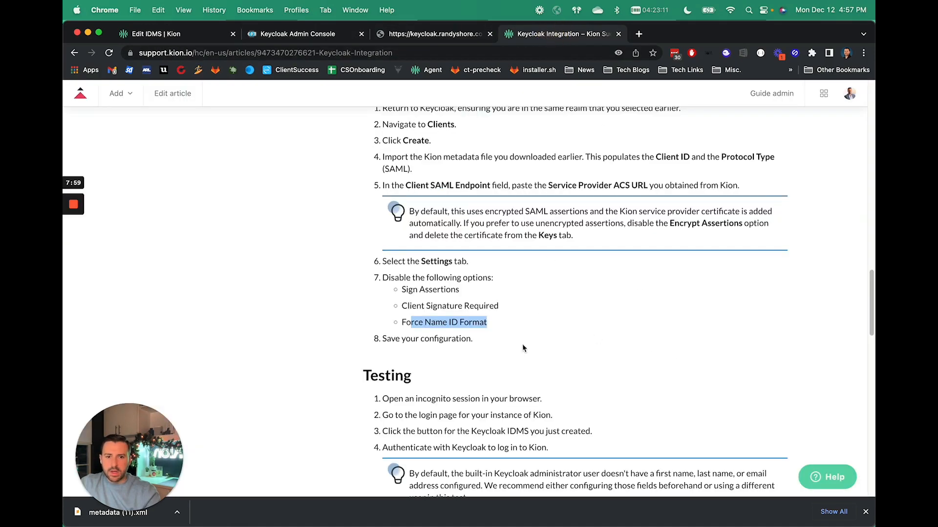
scroll(481, 324, up, 1)
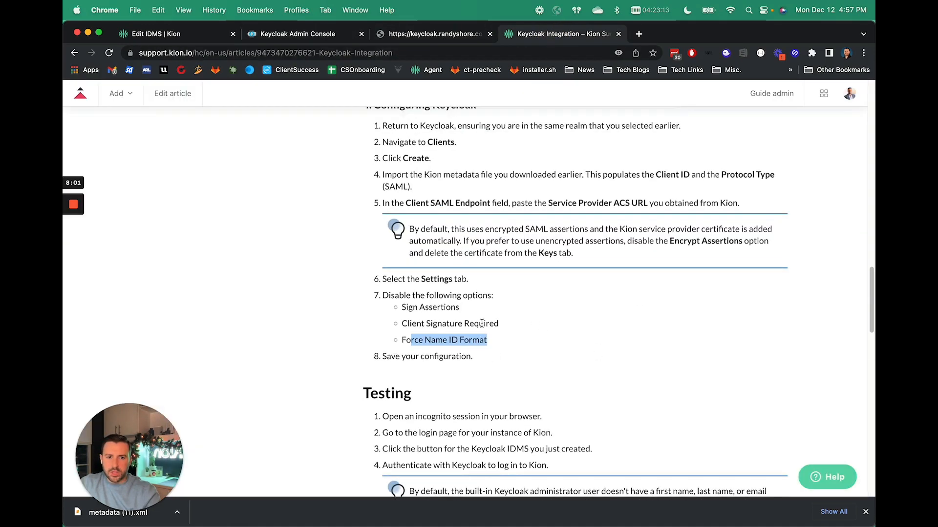
scroll(481, 324, down, 10)
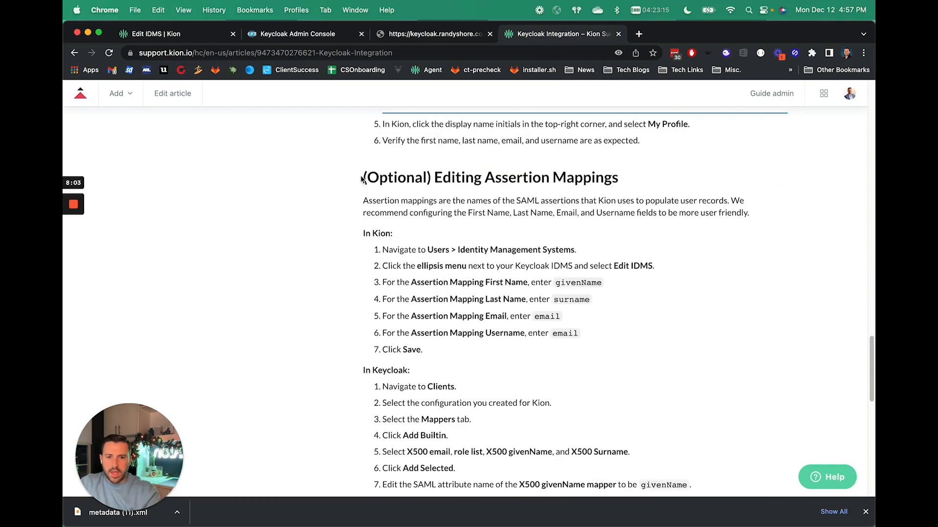
drag(362, 179, 624, 337)
click(543, 315)
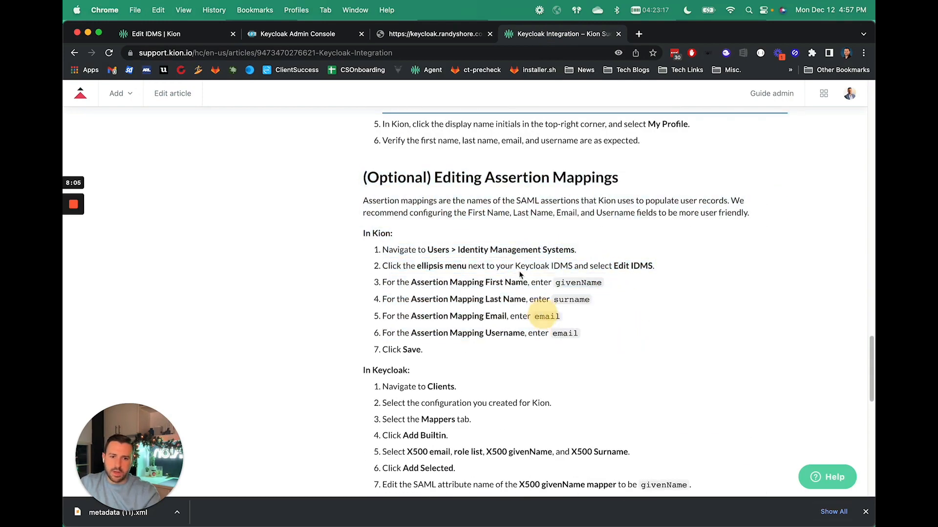
scroll(520, 273, down, 3)
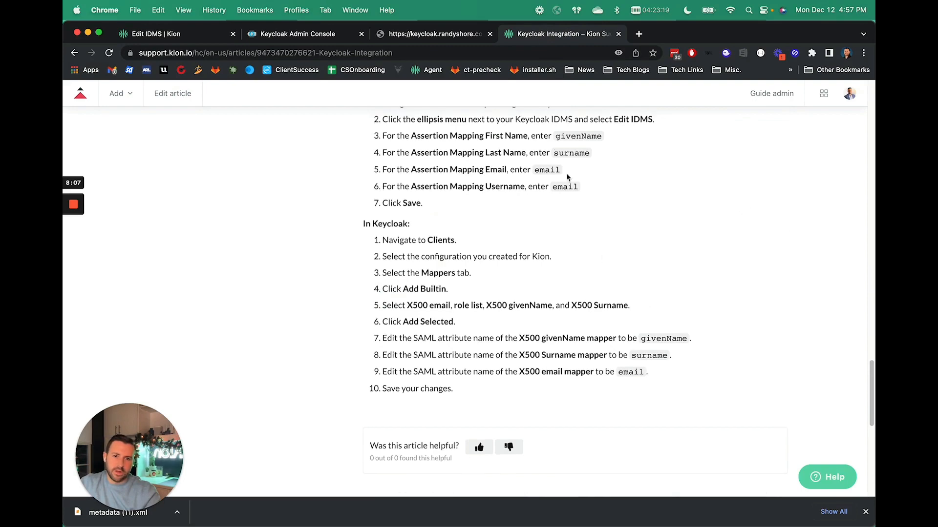
scroll(562, 152, up, 1)
click(166, 34)
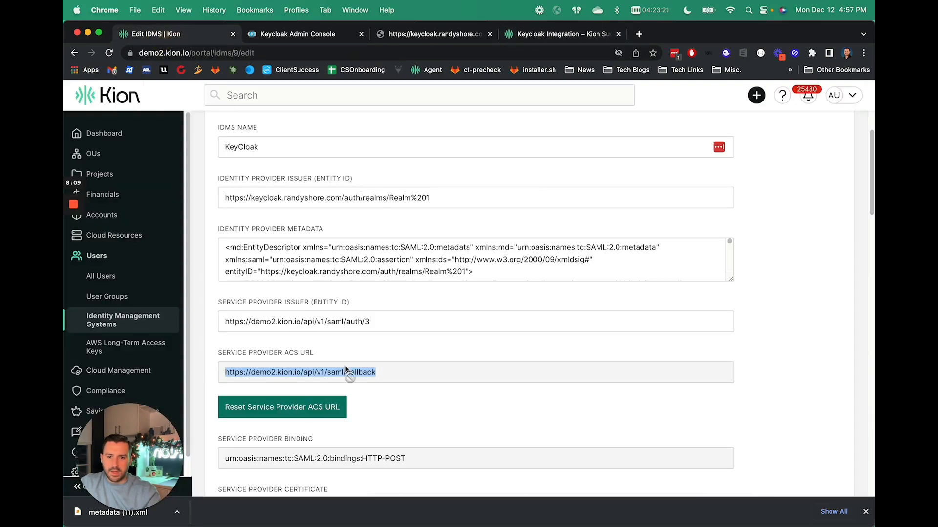
scroll(488, 381, down, 10)
scroll(467, 418, down, 3)
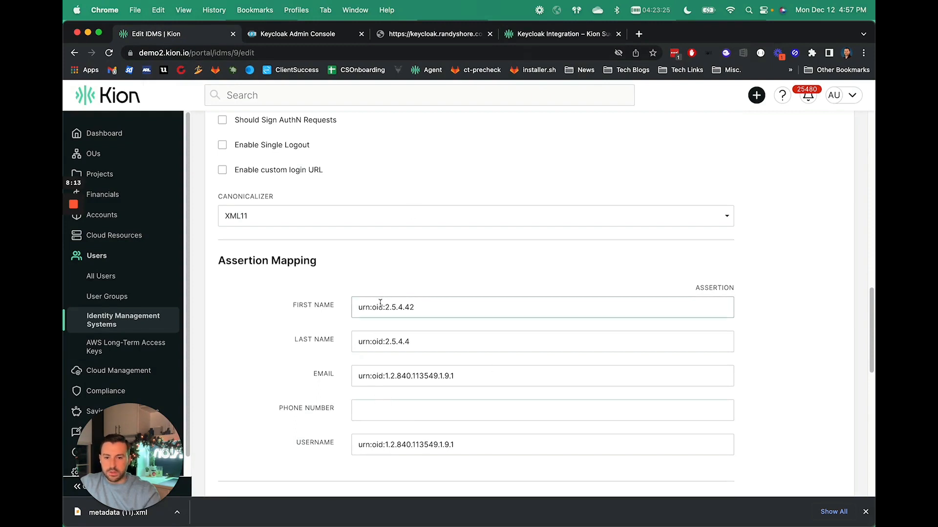
click(561, 38)
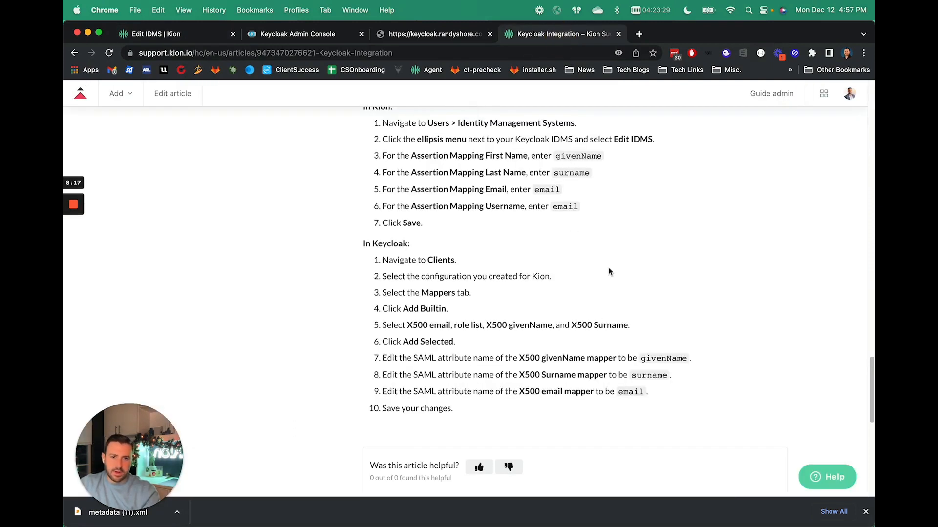
Save the KeyCloak IDMS edit form in Kion.
click(204, 36)
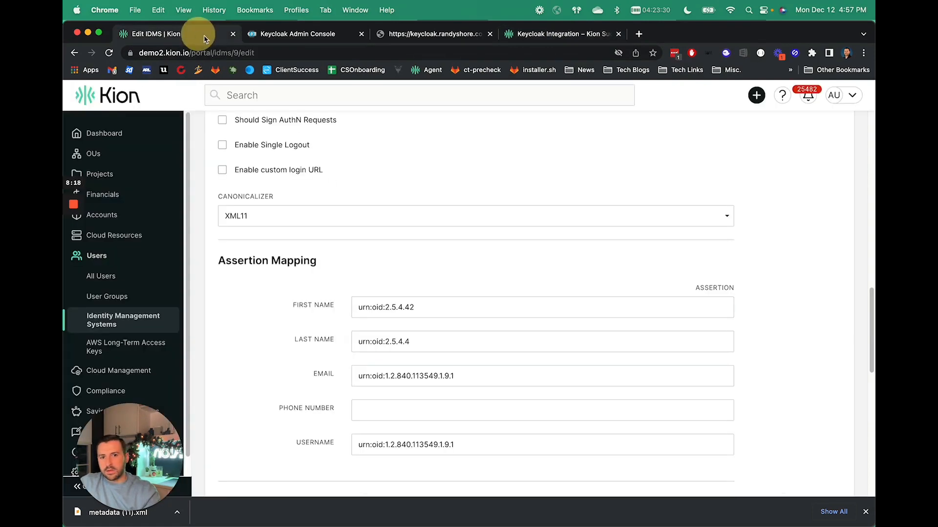
scroll(414, 332, down, 1)
click(413, 327)
scroll(404, 321, up, 3)
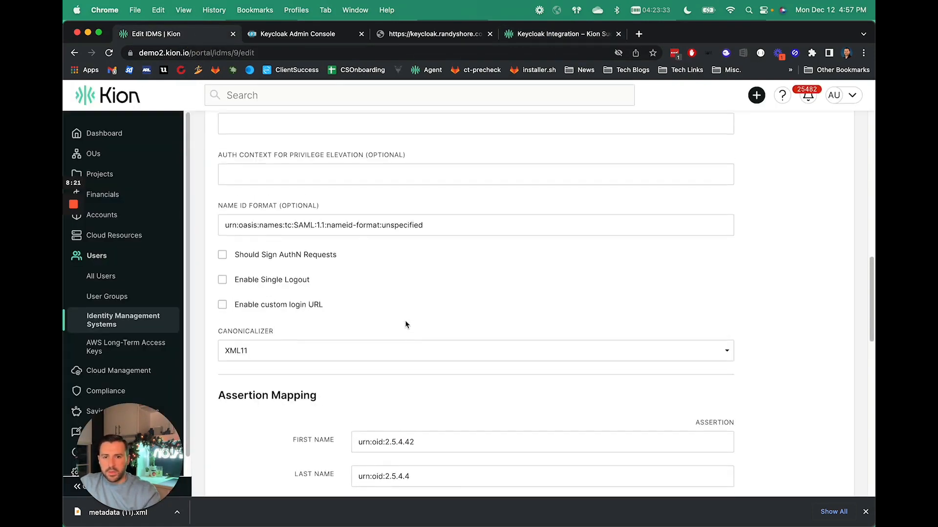
scroll(441, 325, up, 3)
scroll(448, 322, down, 10)
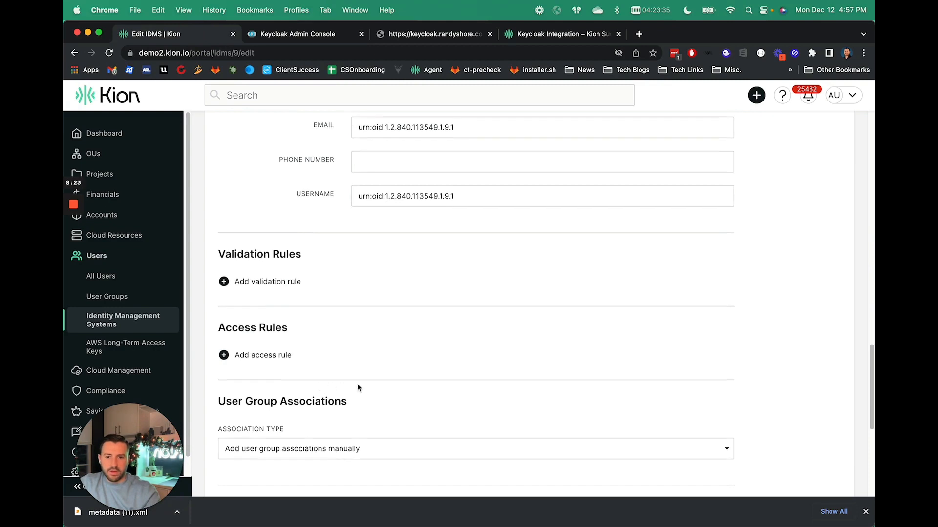
scroll(356, 387, down, 5)
click(247, 383)
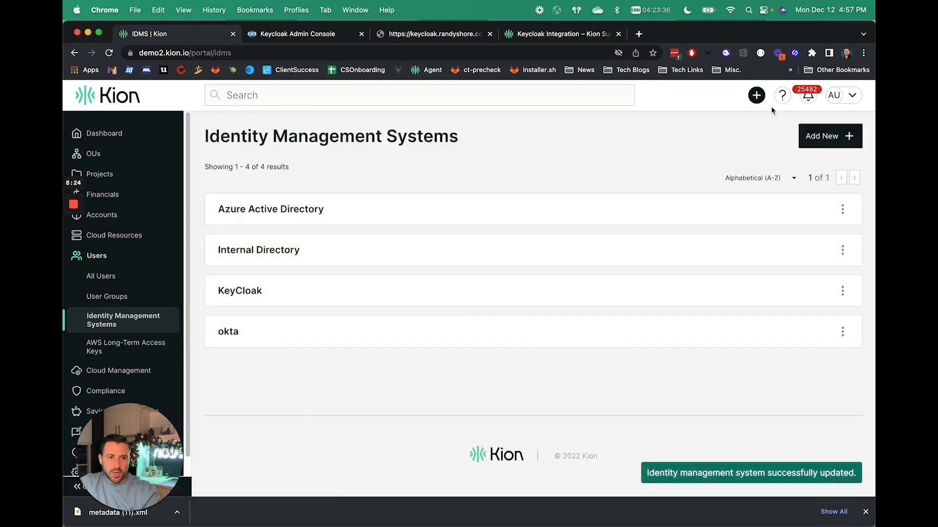
Sign out of Kion and log back in through the KeyCloak service provider, continuing past the dashboard welcome dialog.
click(853, 95)
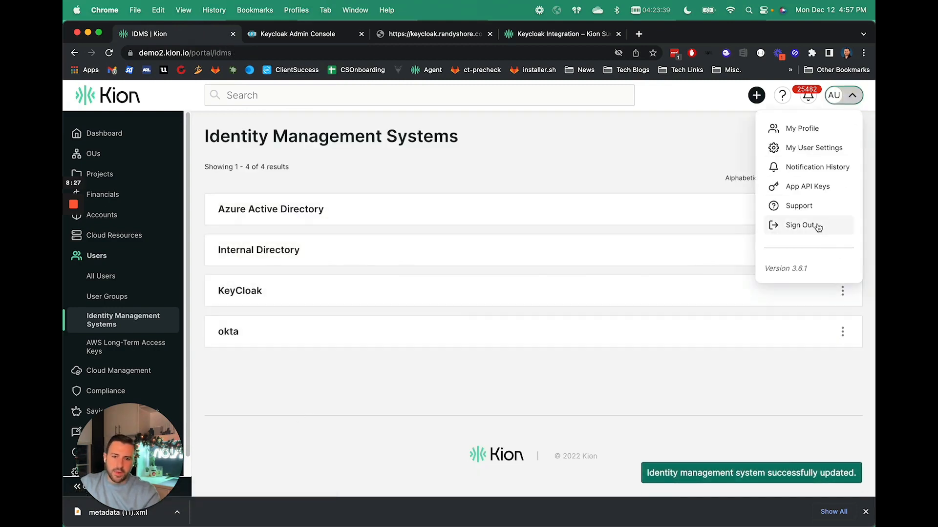
click(800, 226)
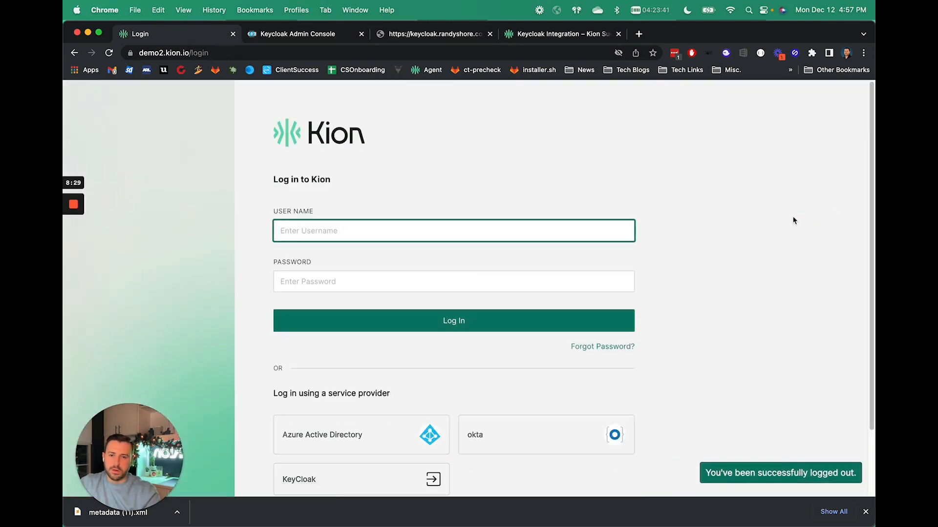
click(283, 34)
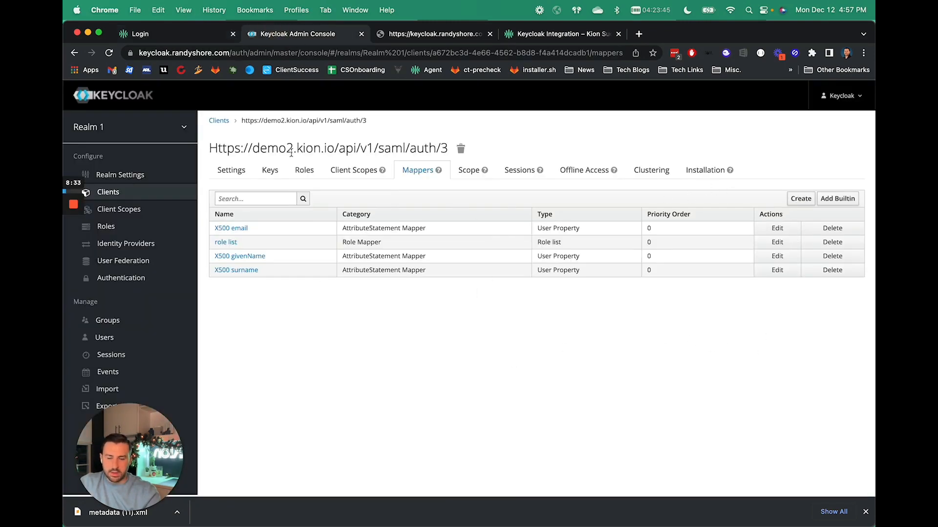
click(190, 35)
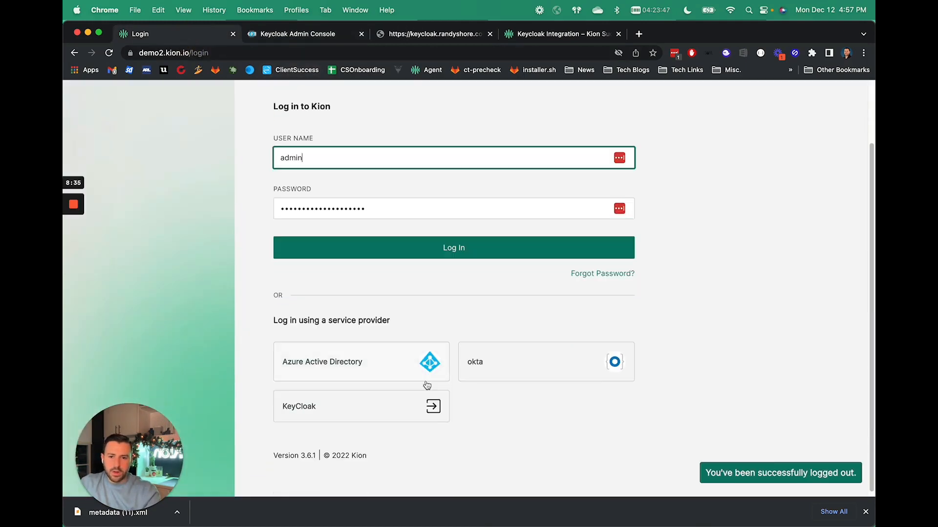
click(339, 411)
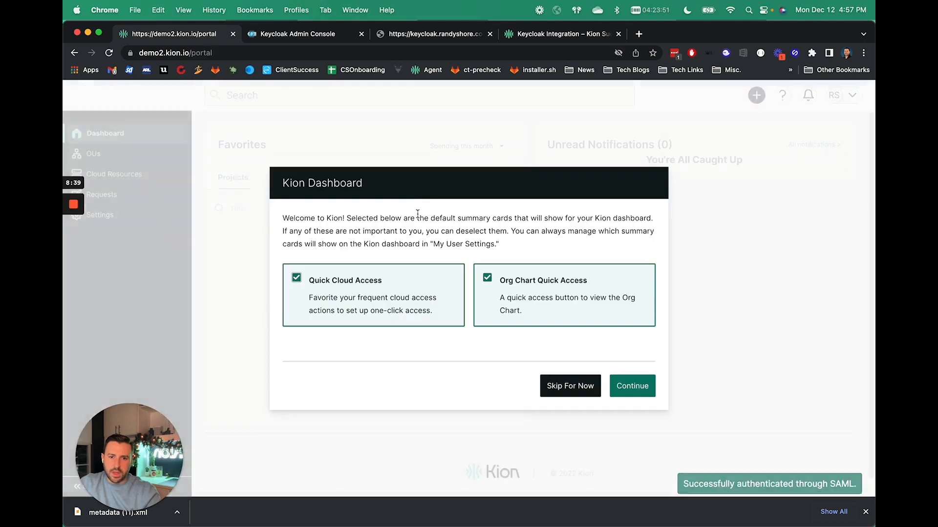
click(643, 395)
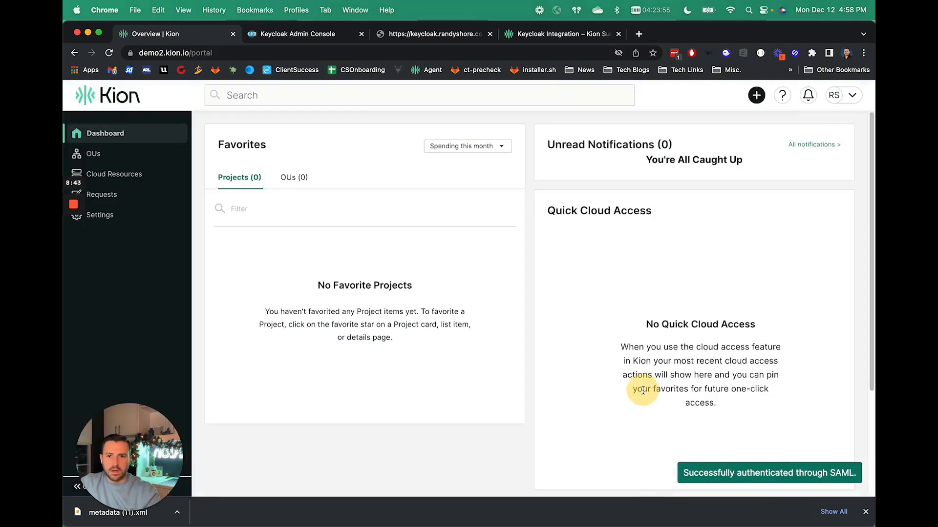
Sign out of Kion again and open the browser developer tools on the SAML panel beside the login page.
click(838, 100)
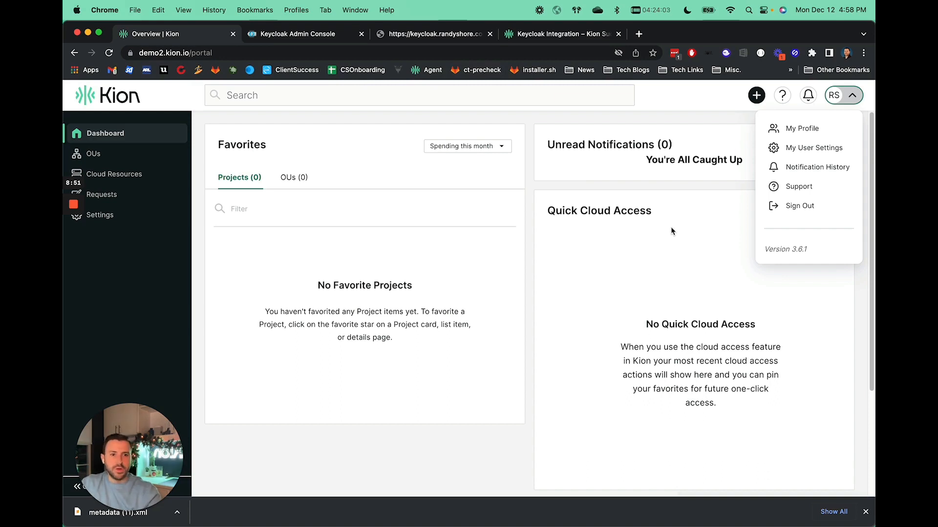
click(795, 215)
right_click(695, 202)
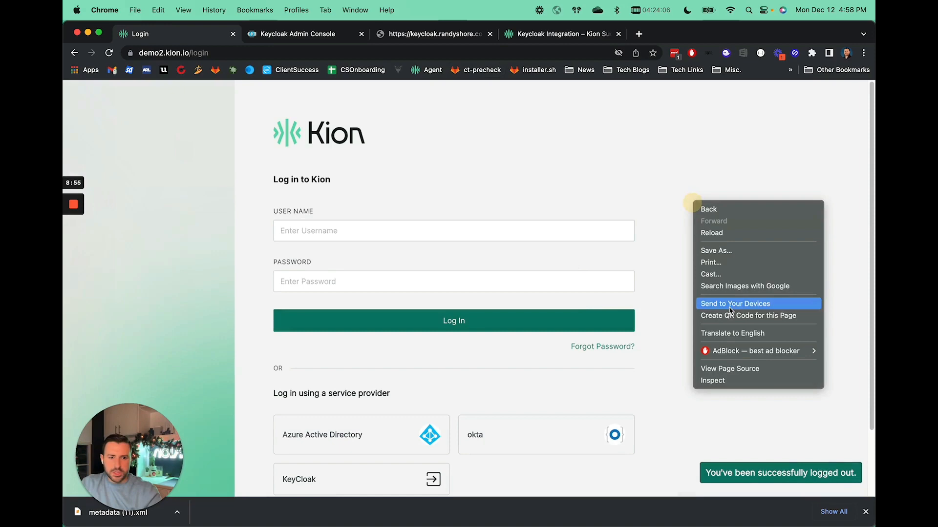
click(716, 381)
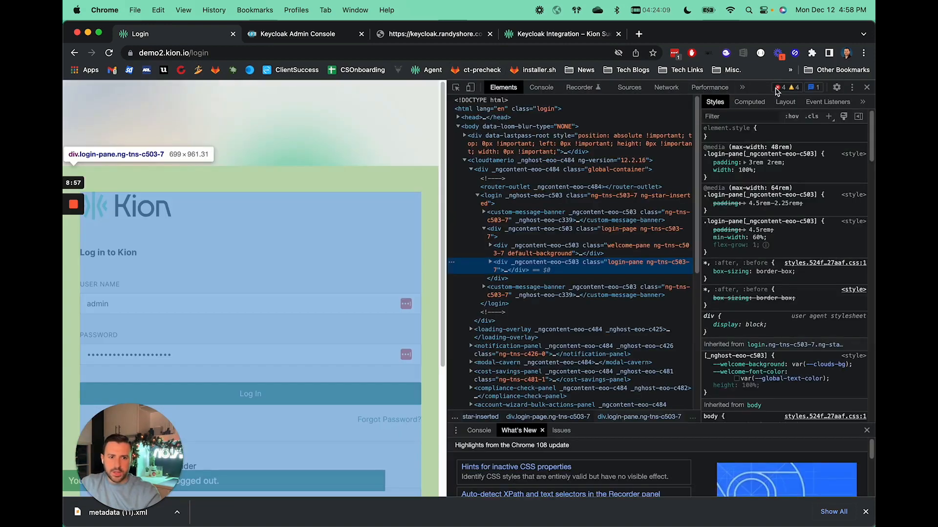
click(742, 88)
click(757, 157)
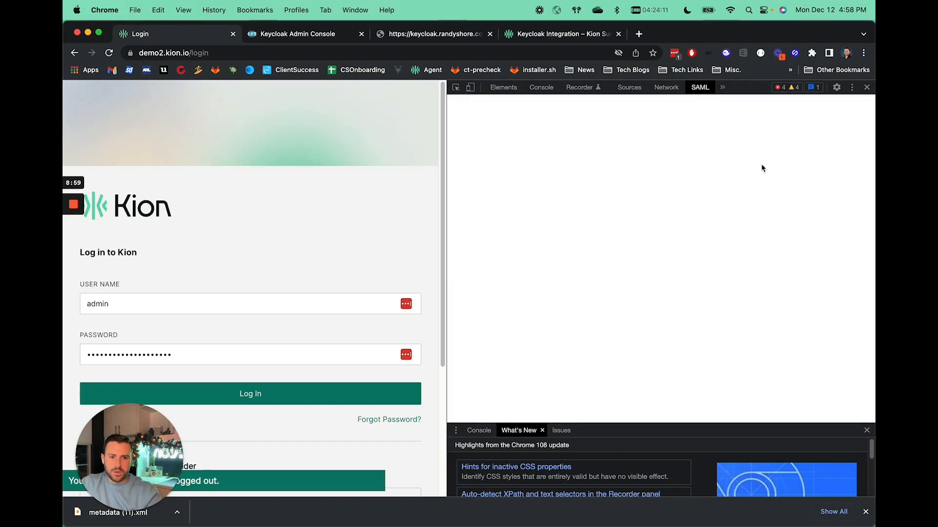
drag(445, 235, 458, 237)
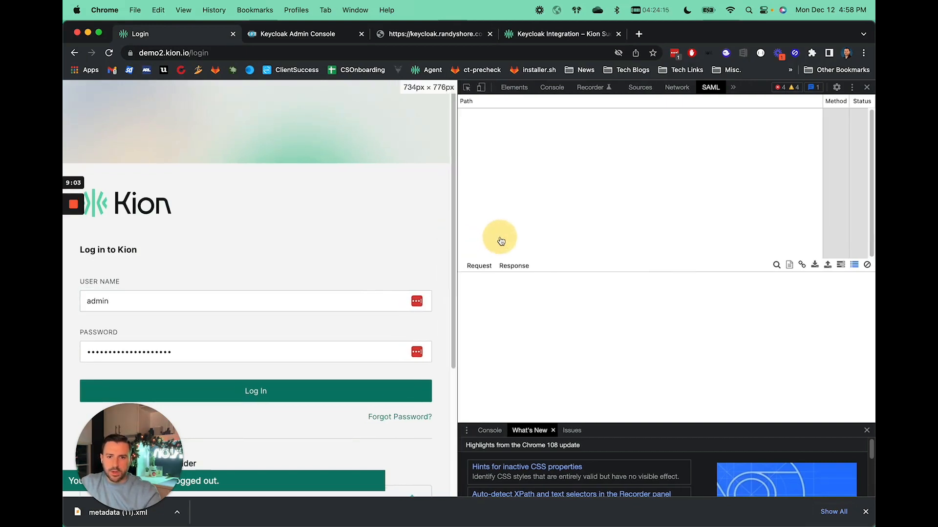
Log in to Kion through the KeyCloak provider while the SAML traffic is captured.
scroll(396, 238, down, 5)
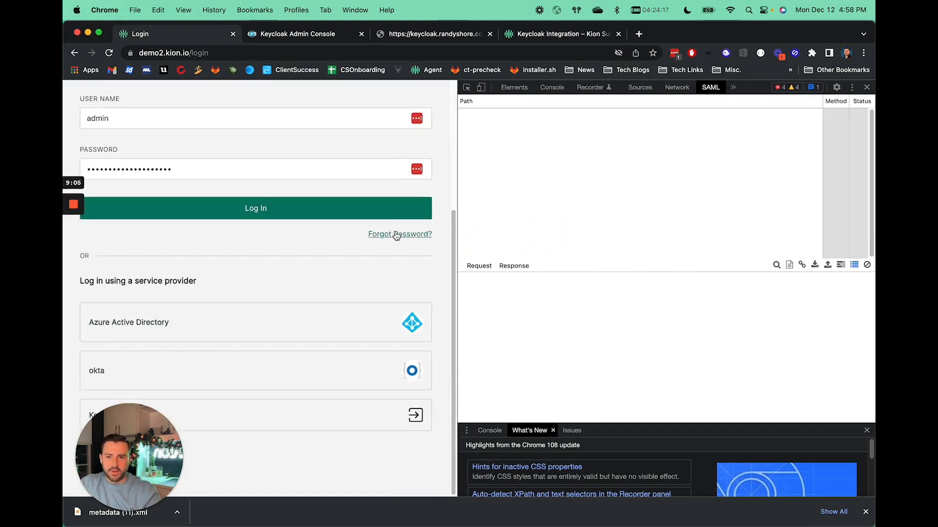
click(334, 424)
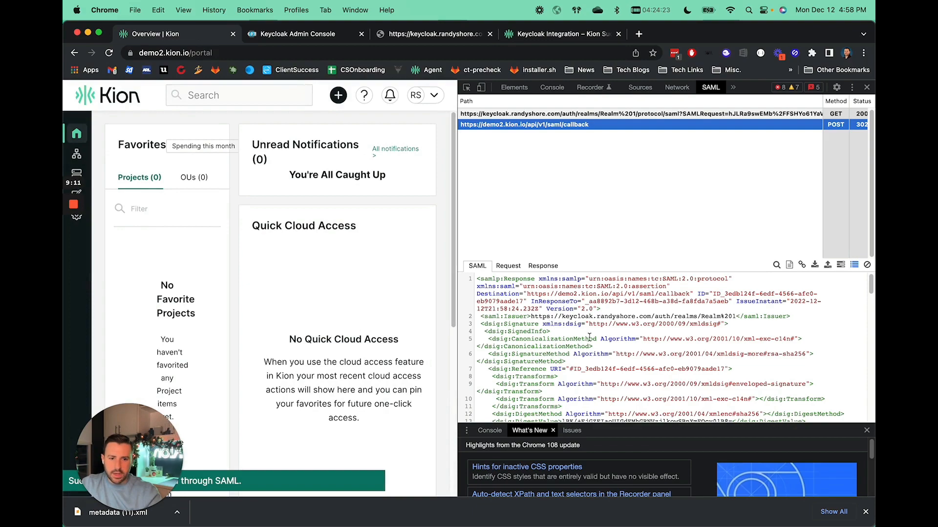
Examine the captured SAML response posted to the Kion callback.
scroll(589, 336, down, 10)
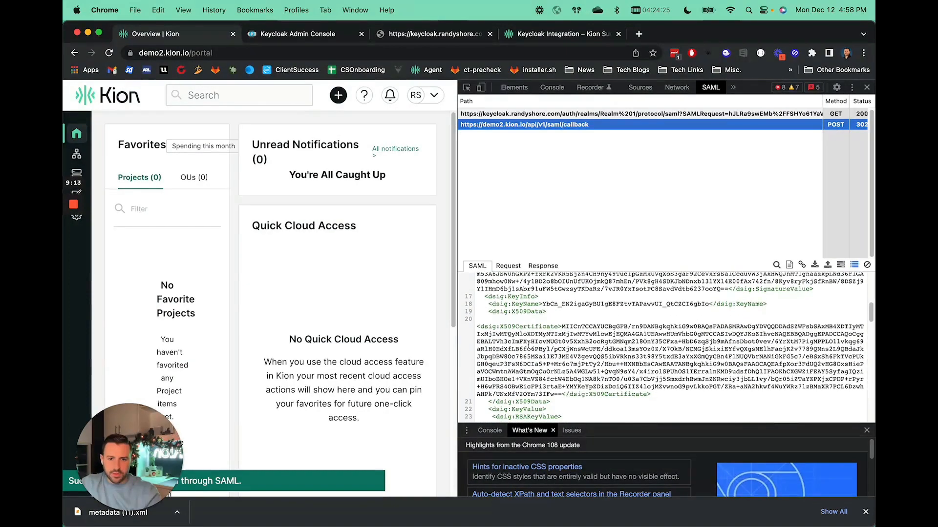
scroll(528, 344, down, 4)
scroll(532, 356, down, 10)
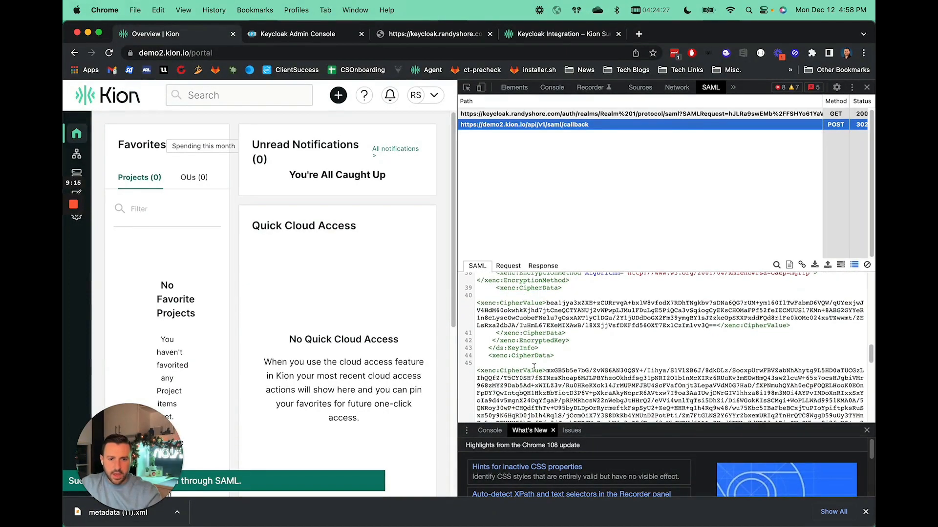
drag(539, 316, 586, 338)
scroll(586, 342, down, 10)
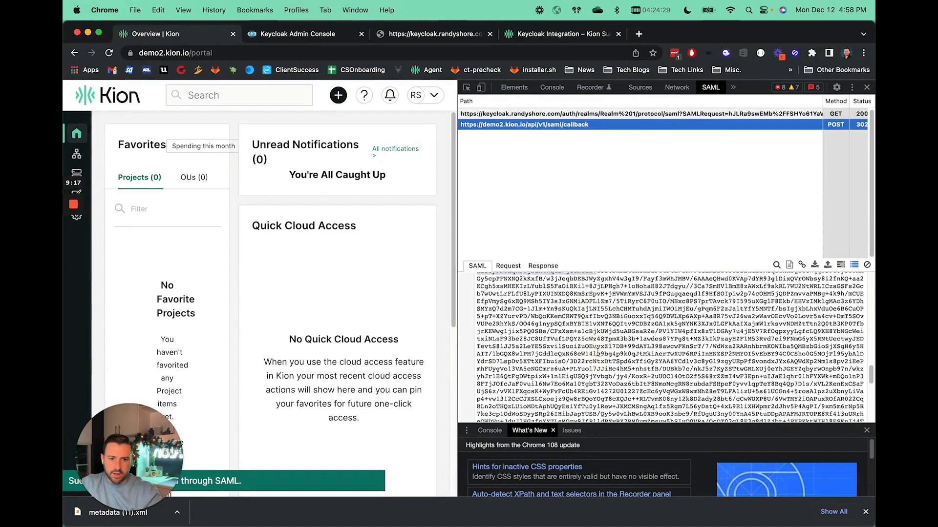
drag(602, 389, 550, 268)
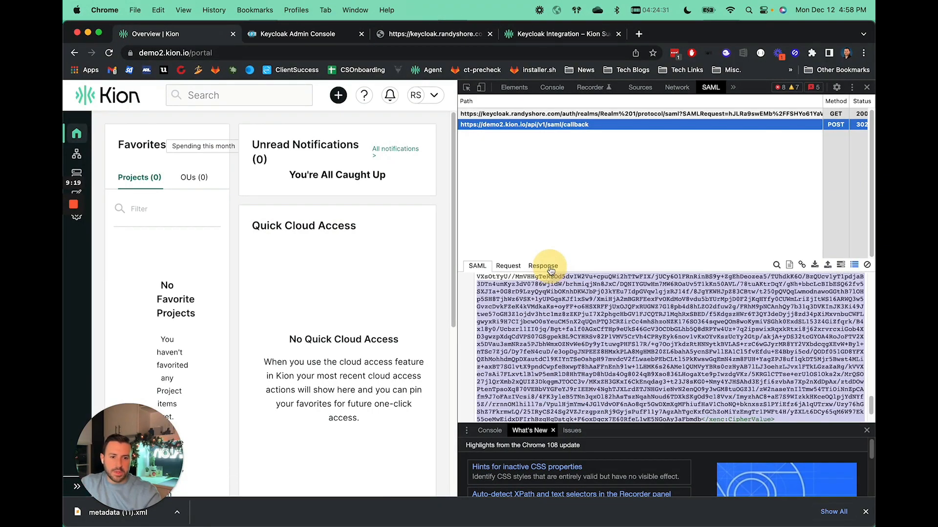
click(573, 323)
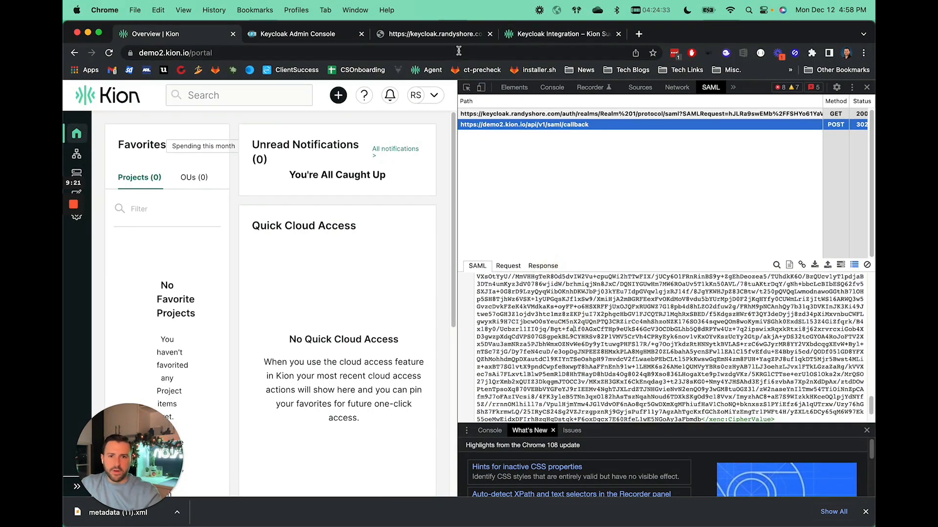
Turn off Encrypt Assertions in the Kion client's settings in Keycloak and save the client.
click(303, 39)
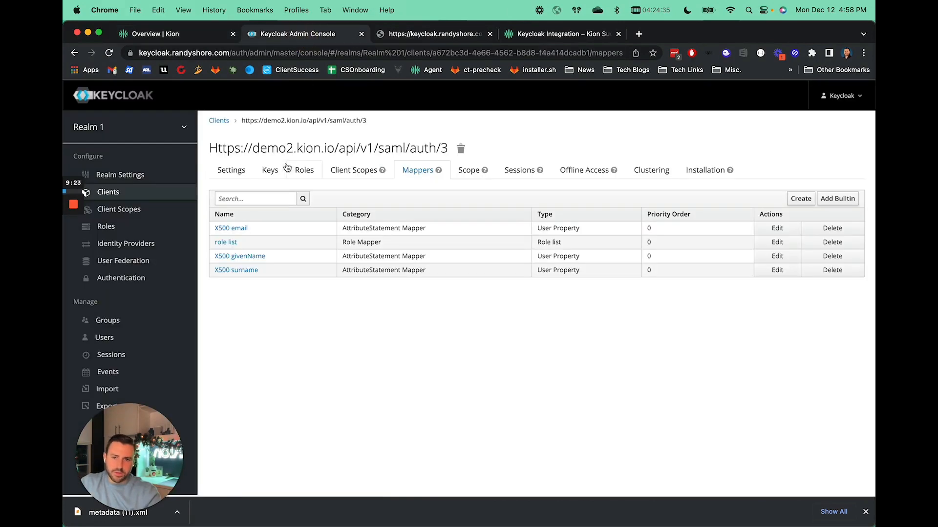
click(231, 171)
scroll(410, 330, down, 1)
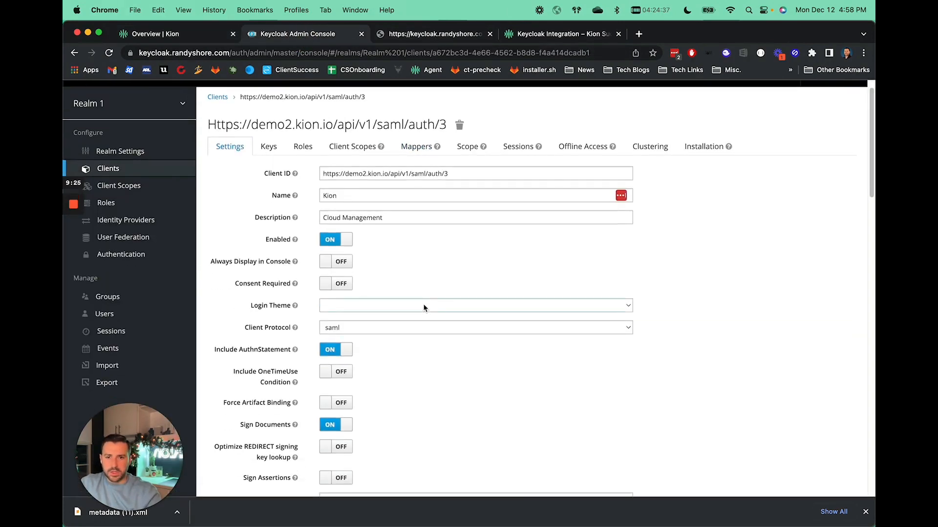
scroll(424, 308, down, 1)
scroll(423, 309, down, 4)
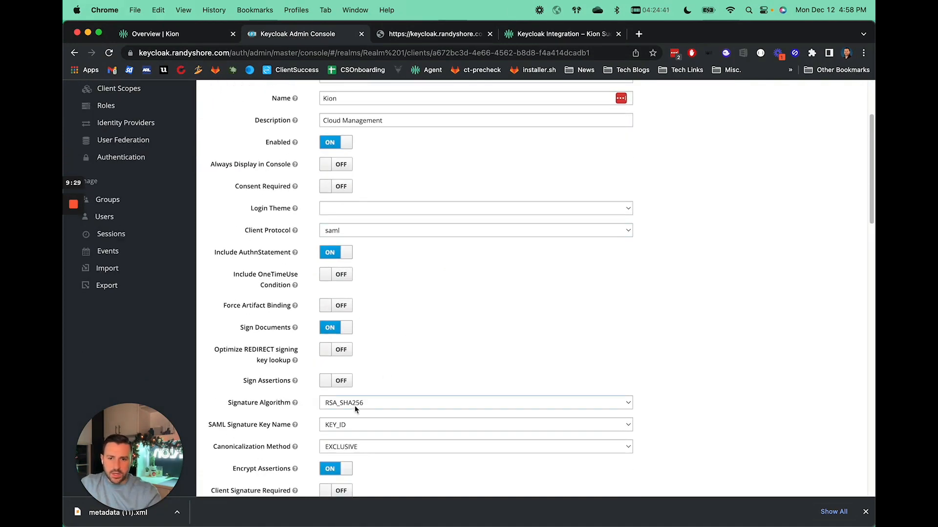
scroll(354, 407, down, 3)
click(336, 389)
scroll(400, 398, down, 7)
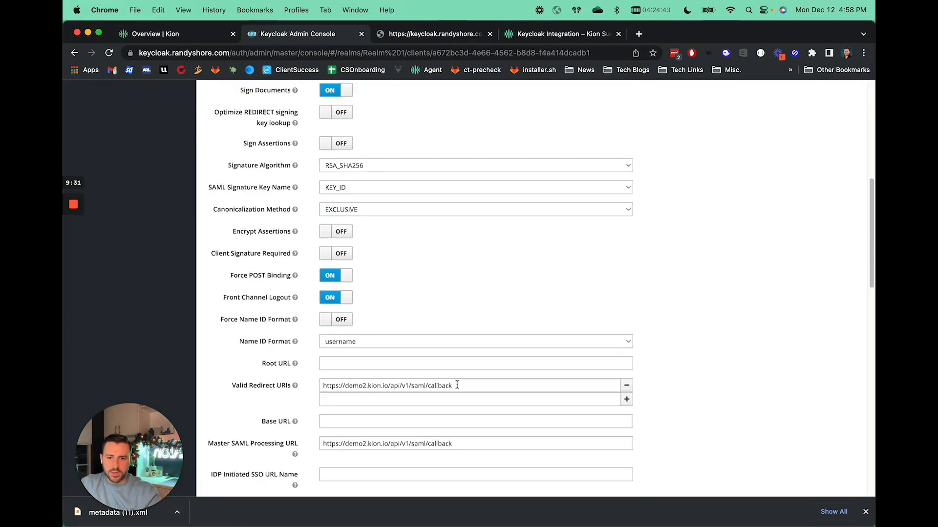
scroll(457, 391, down, 10)
click(328, 286)
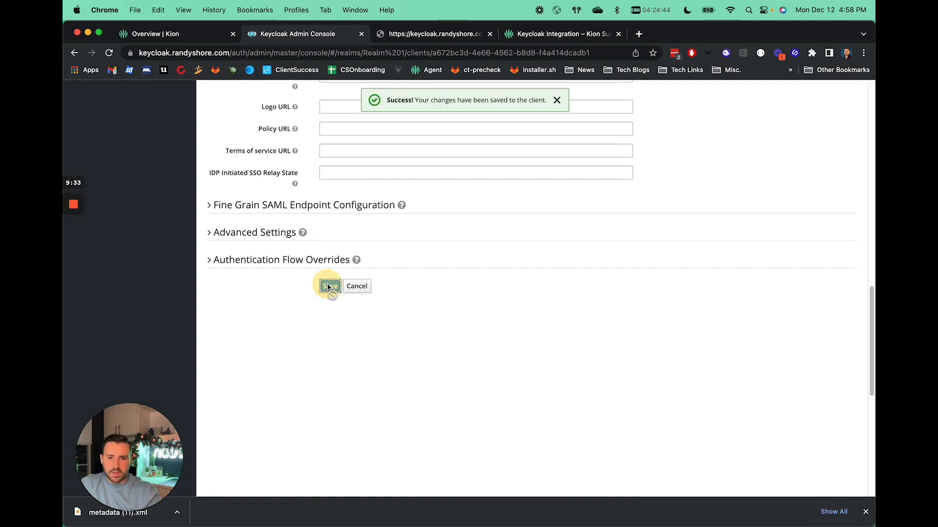
Clear the SAML panel's captured traffic, sign out of Kion and log back in through the KeyCloak provider.
click(167, 33)
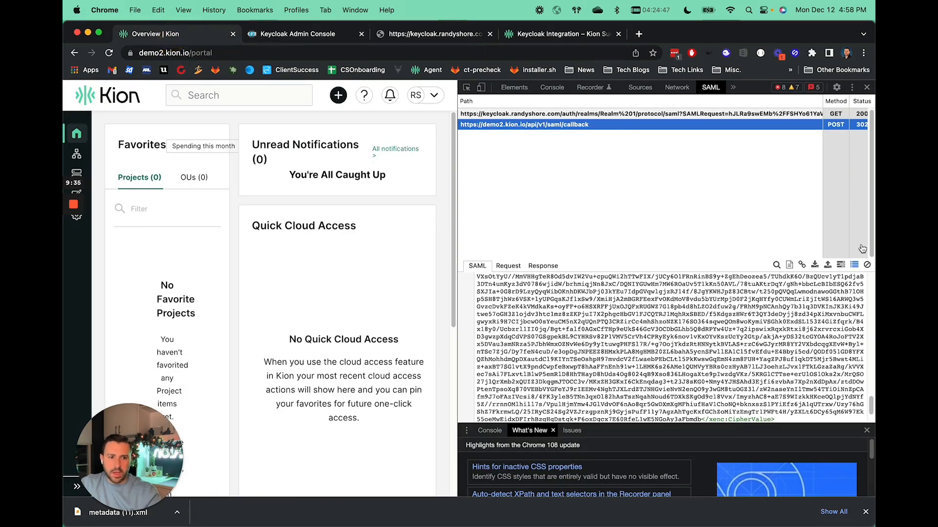
click(867, 264)
click(430, 95)
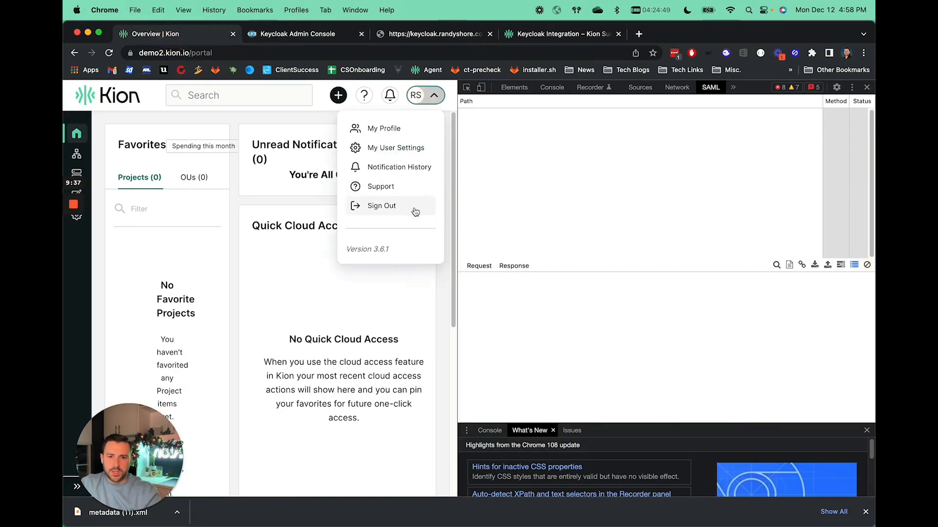
click(415, 210)
scroll(244, 254, down, 4)
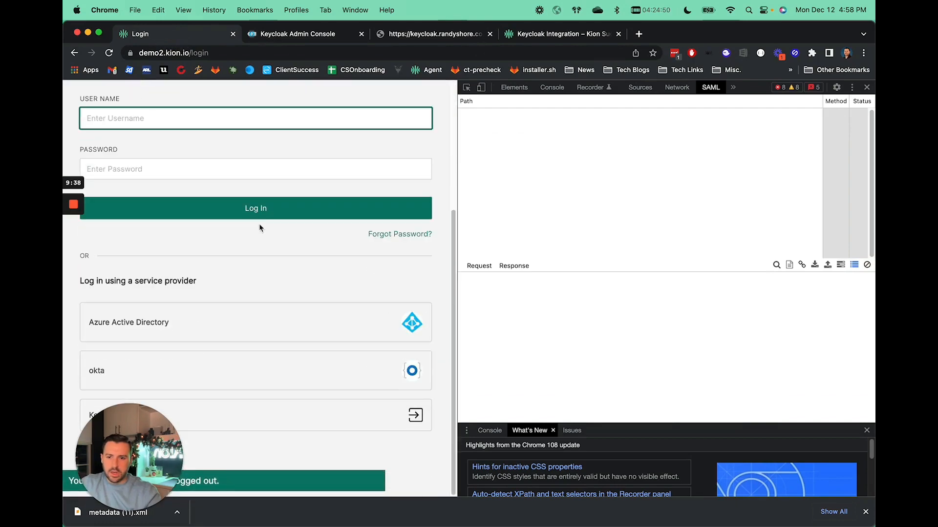
click(315, 410)
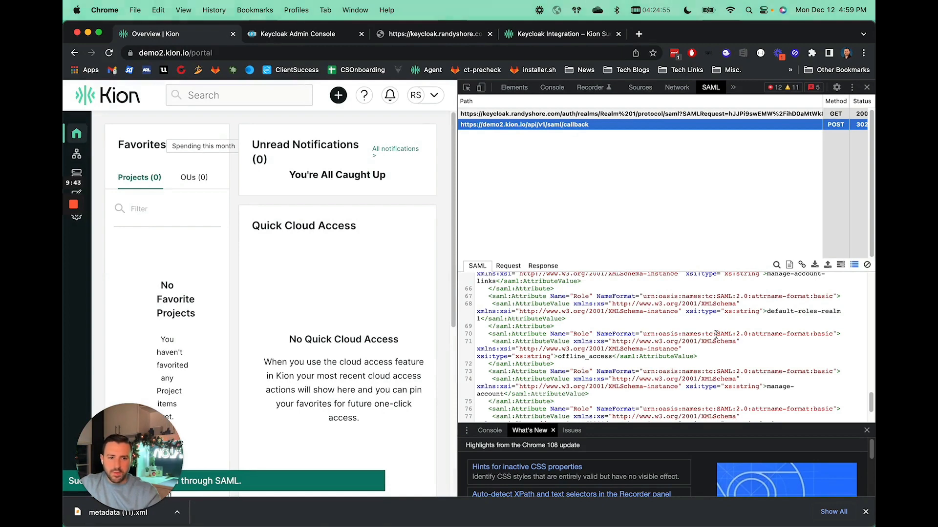
Inspect the new SAML response's attribute statements for email, givenName, surname and Role names and values.
scroll(610, 361, up, 5)
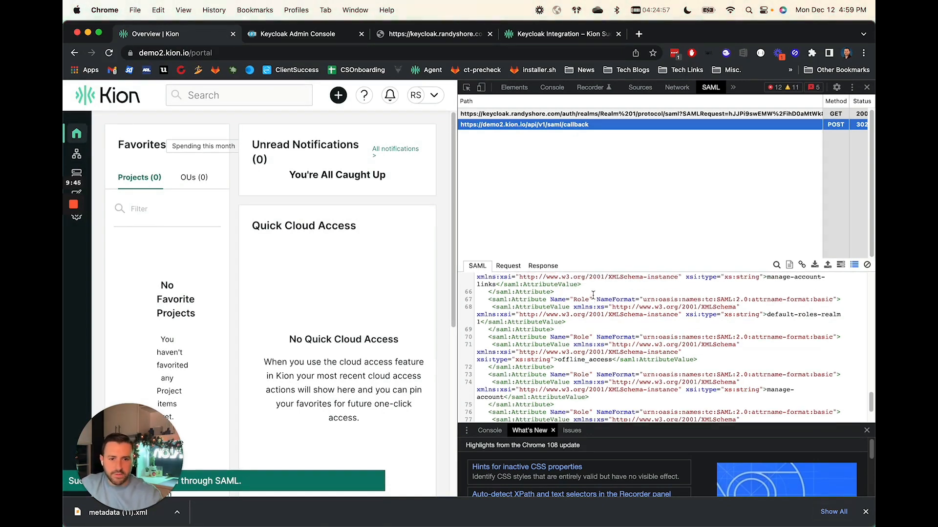
scroll(604, 325, up, 1)
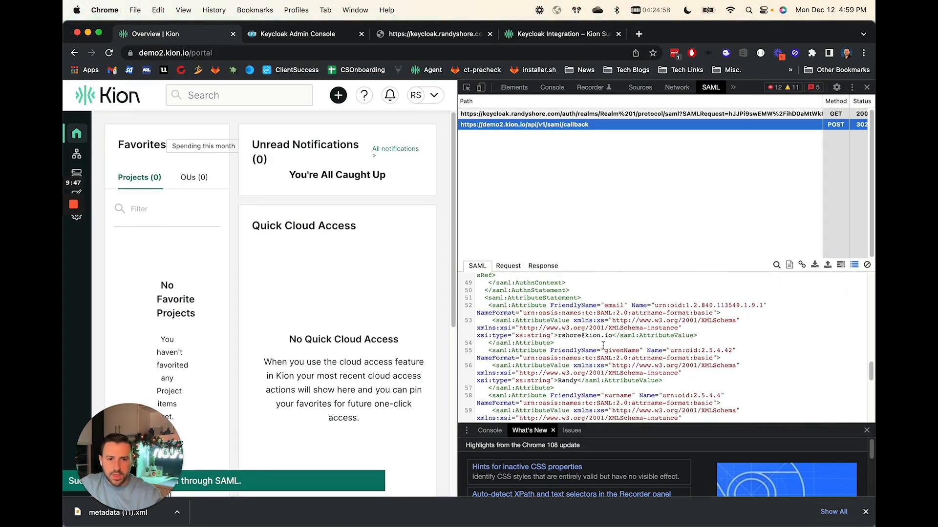
double_click(611, 306)
drag(654, 304, 764, 306)
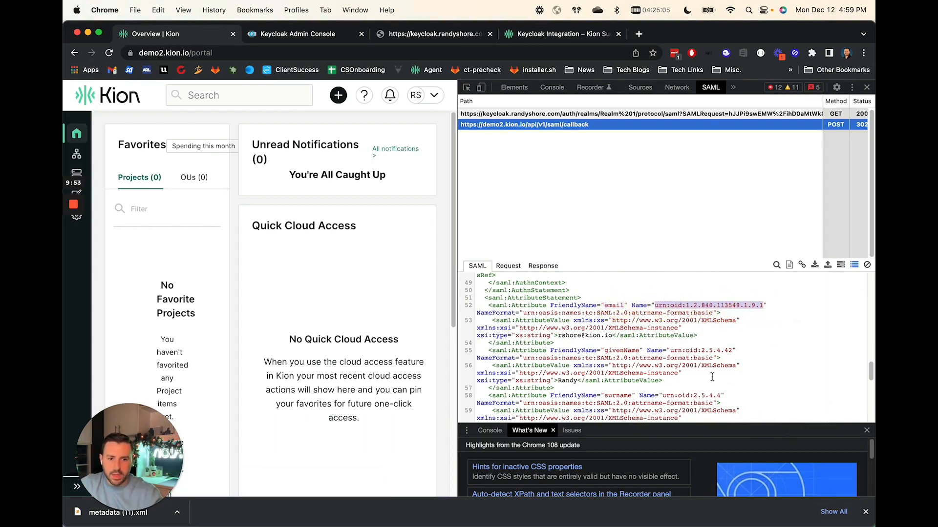
drag(604, 351, 726, 350)
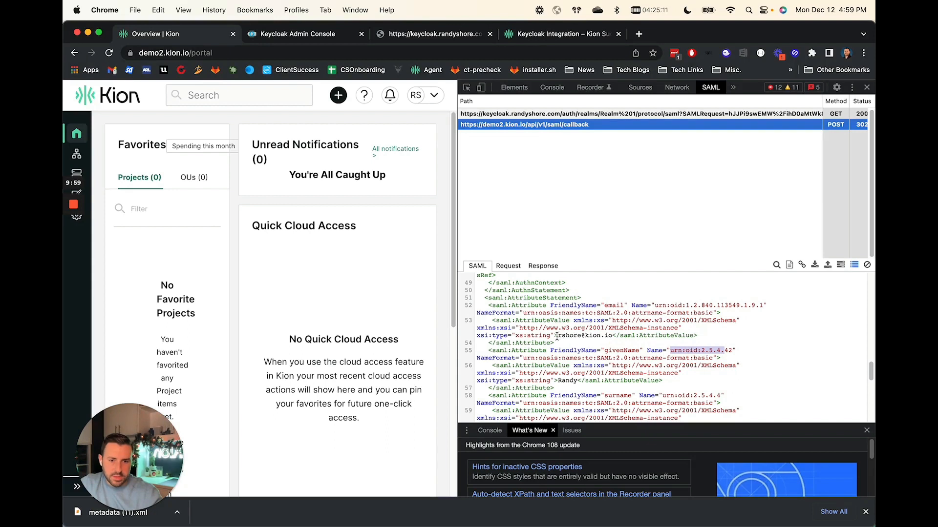
drag(557, 336, 613, 337)
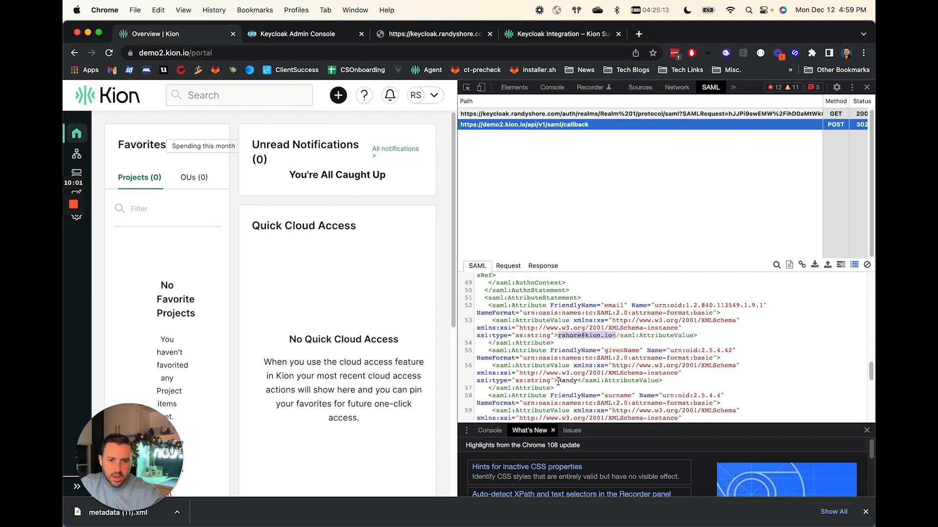
drag(558, 380, 576, 381)
scroll(574, 380, down, 5)
drag(558, 347, 592, 373)
scroll(569, 371, down, 1)
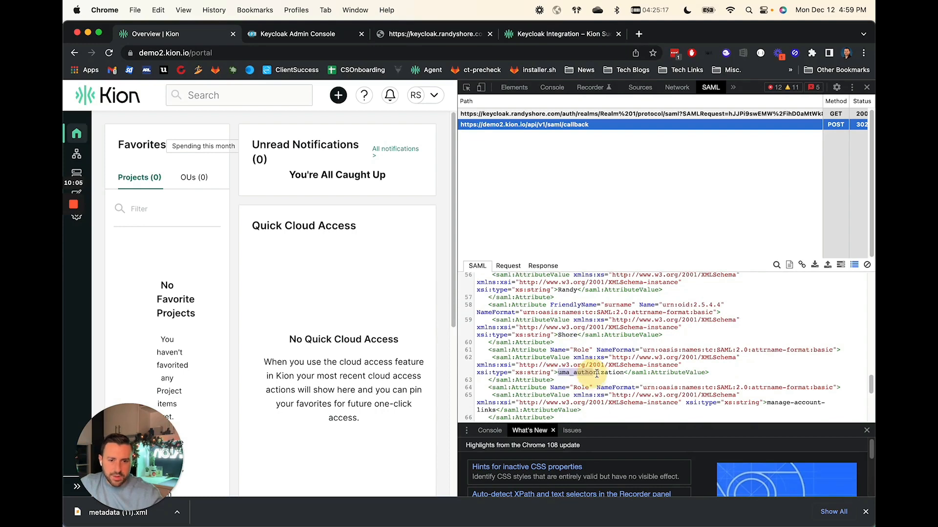
scroll(600, 374, down, 5)
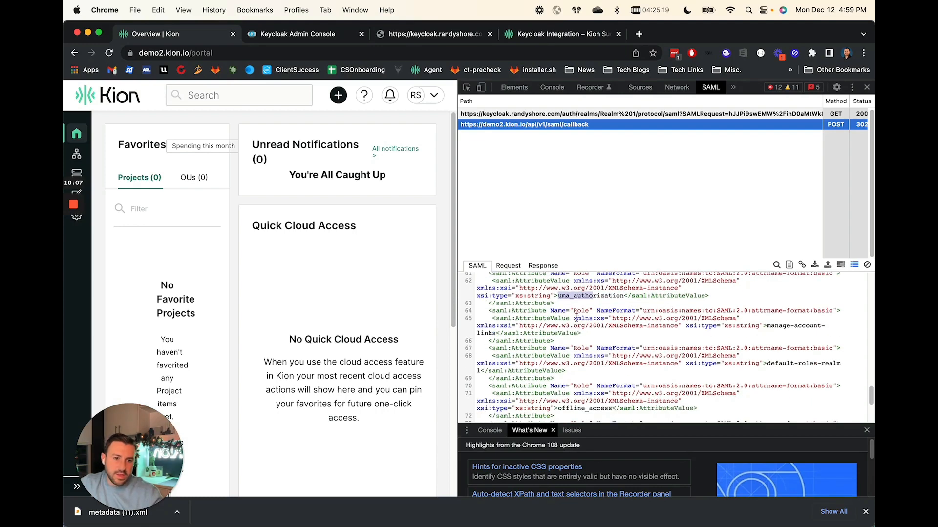
scroll(781, 351, down, 3)
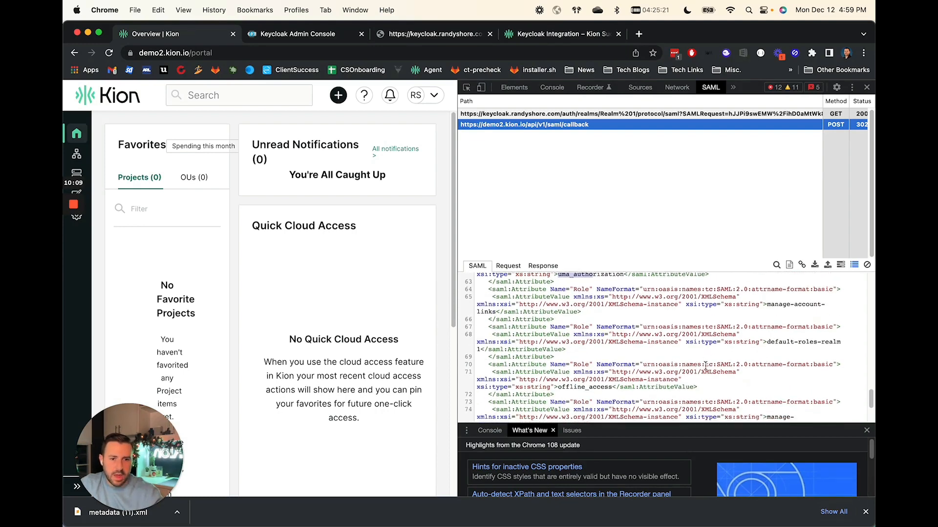
Scroll through the remaining Role attribute values in the captured SAML response.
scroll(704, 364, down, 1)
scroll(698, 366, down, 1)
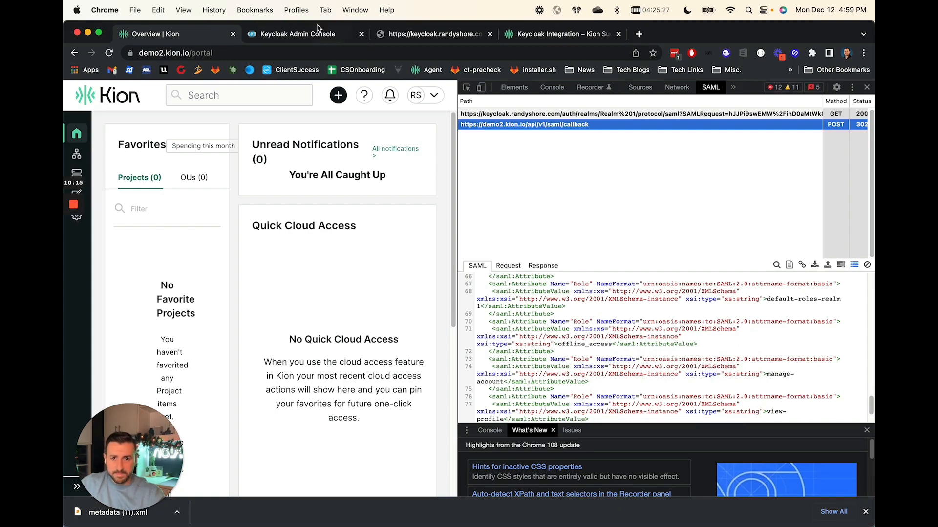
Return to the Kion client's settings in the Keycloak admin console and save the client again.
click(317, 29)
scroll(357, 297, up, 5)
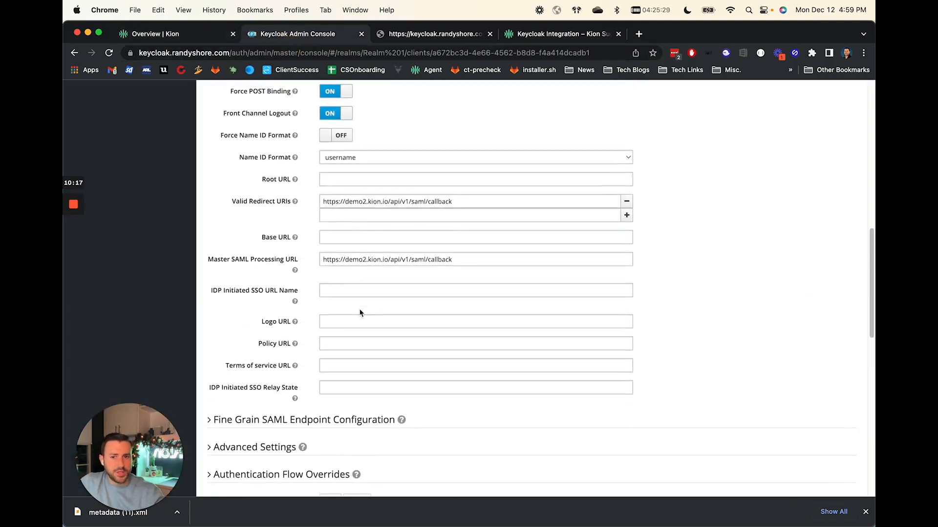
scroll(360, 313, up, 4)
click(335, 215)
scroll(369, 294, down, 6)
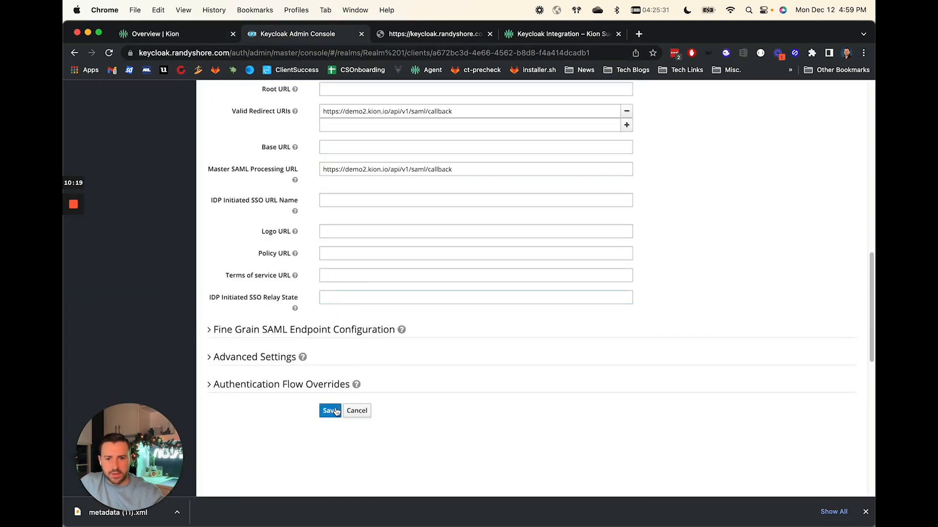
click(329, 411)
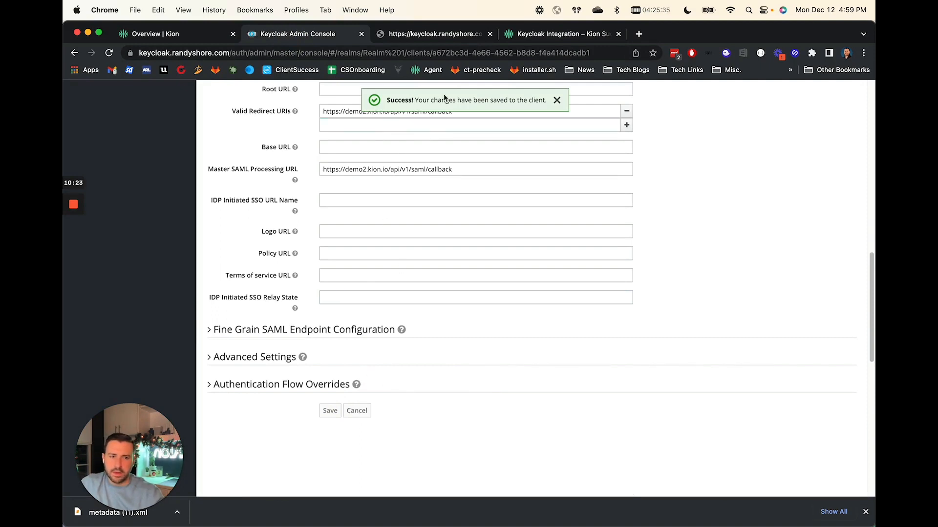
Review the Keycloak Integration article's Kion IDMS assertion mapping instructions.
click(542, 33)
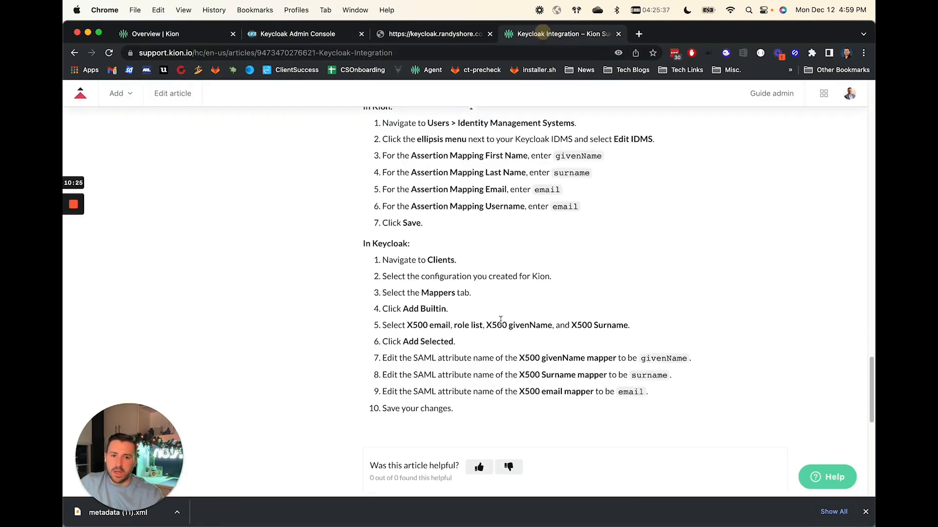
scroll(496, 361, up, 8)
scroll(496, 360, up, 20)
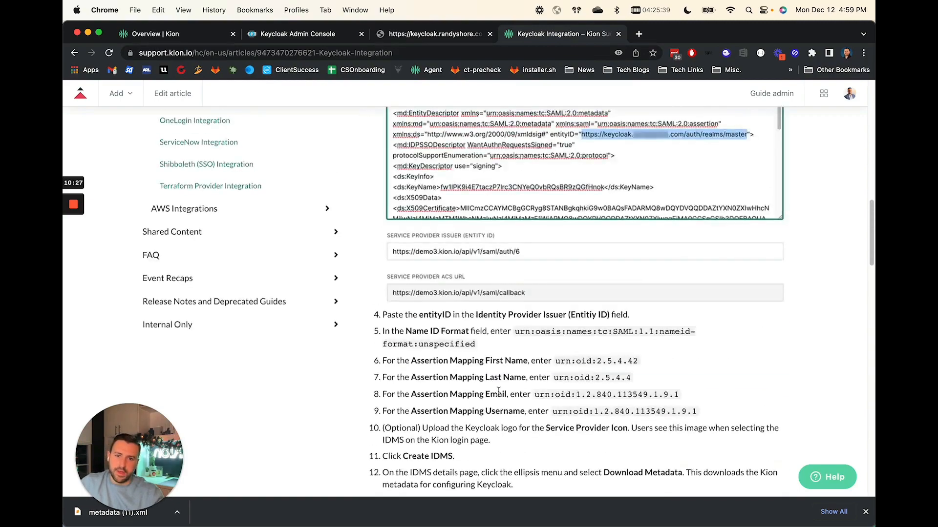